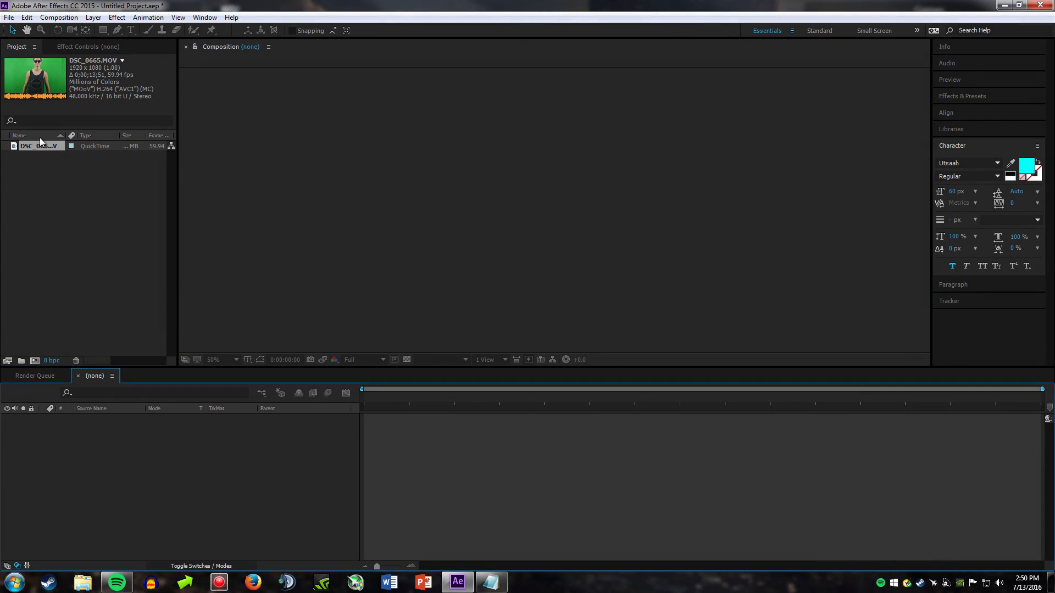
Step: Create a composition from DSC_0665.MOV and set the project colour depth to 32 bits per channel (float)
{"action": "left_click_drag", "start_coordinate": [40, 137], "coordinate": [34, 360]}
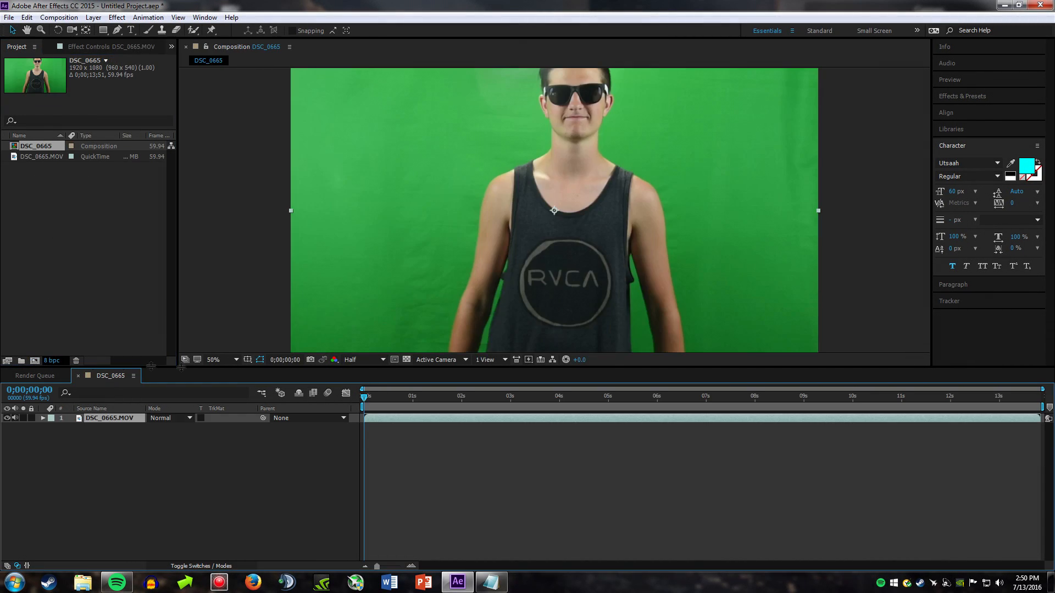
{"action": "left_click", "coordinate": [335, 359]}
{"action": "left_click", "coordinate": [367, 499]}
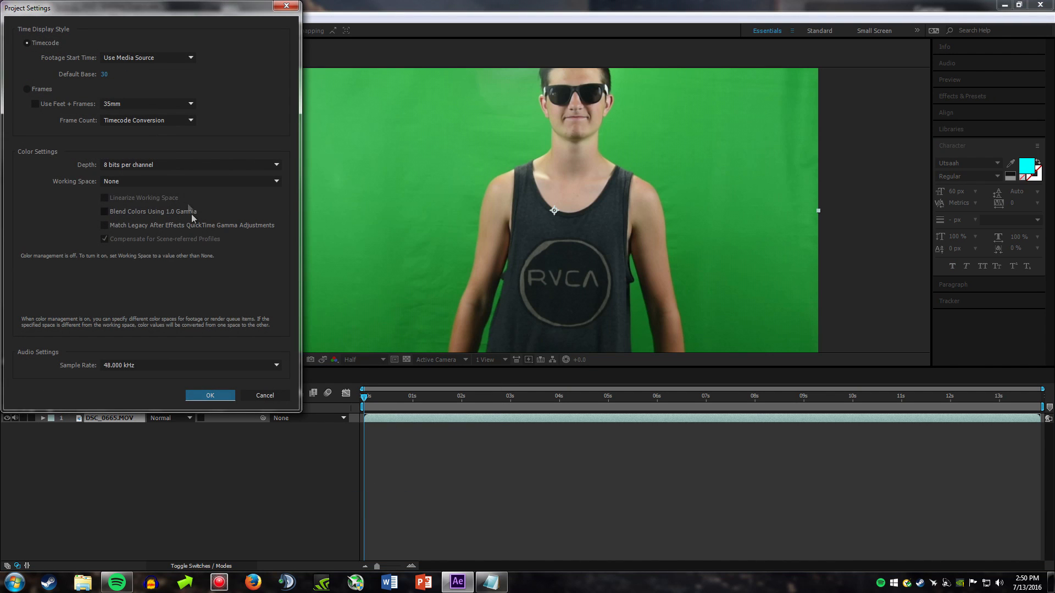
{"action": "left_click", "coordinate": [162, 165]}
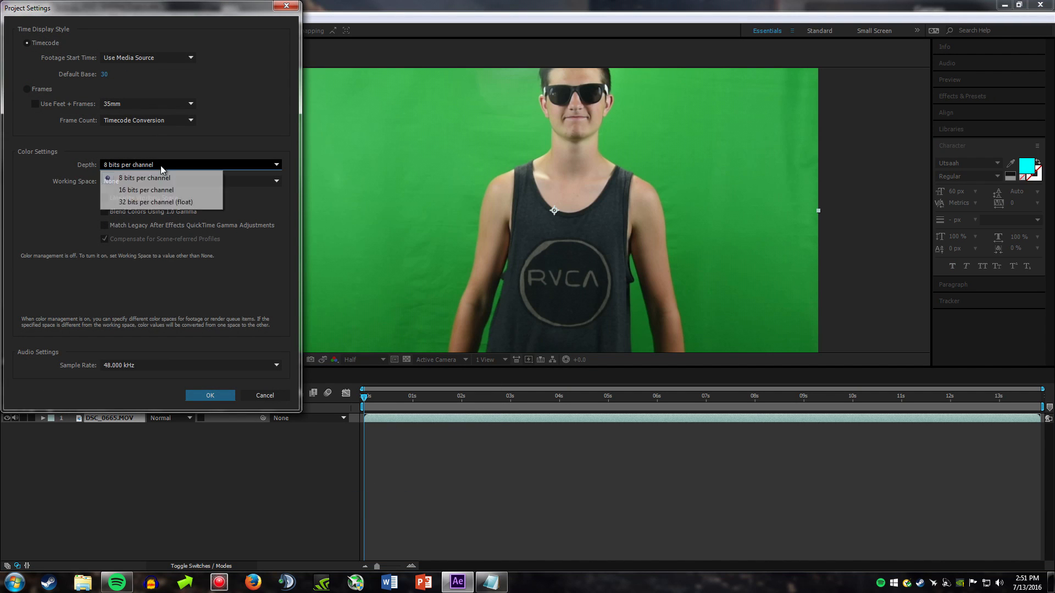
{"action": "left_click", "coordinate": [155, 202]}
{"action": "left_click", "coordinate": [211, 395]}
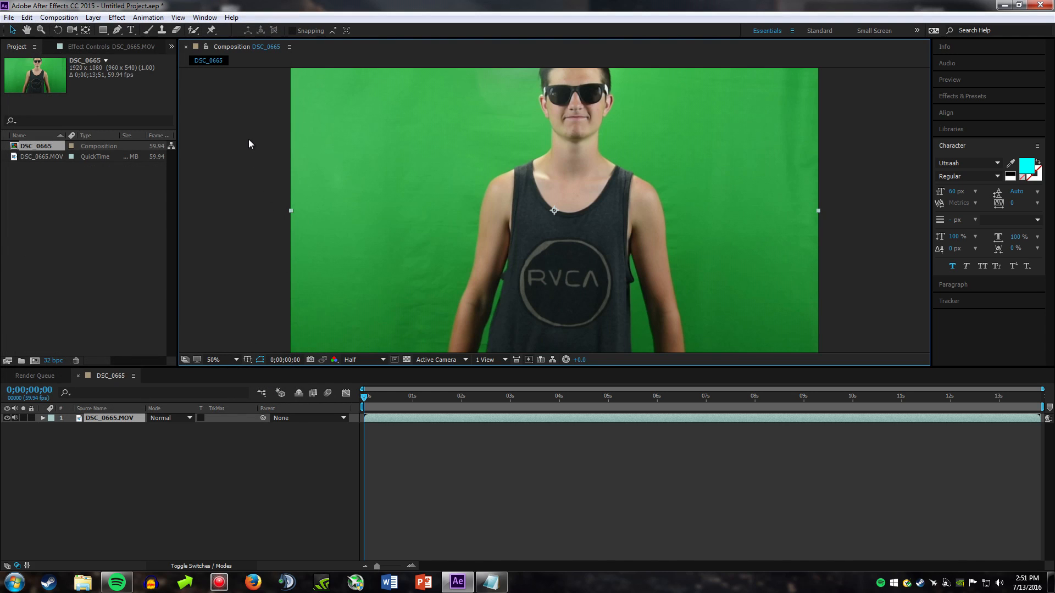
Step: Apply Keylight (1.2) to the footage layer and sample the green backdrop beside the head as the Screen Colour
{"action": "right_click", "coordinate": [345, 197]}
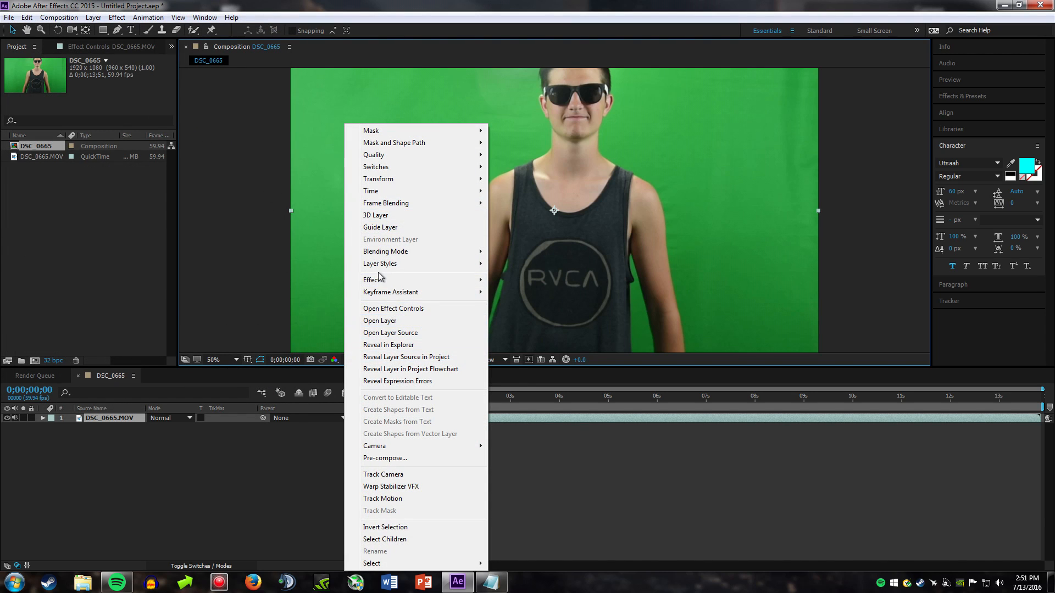
{"action": "mouse_move", "coordinate": [466, 283]}
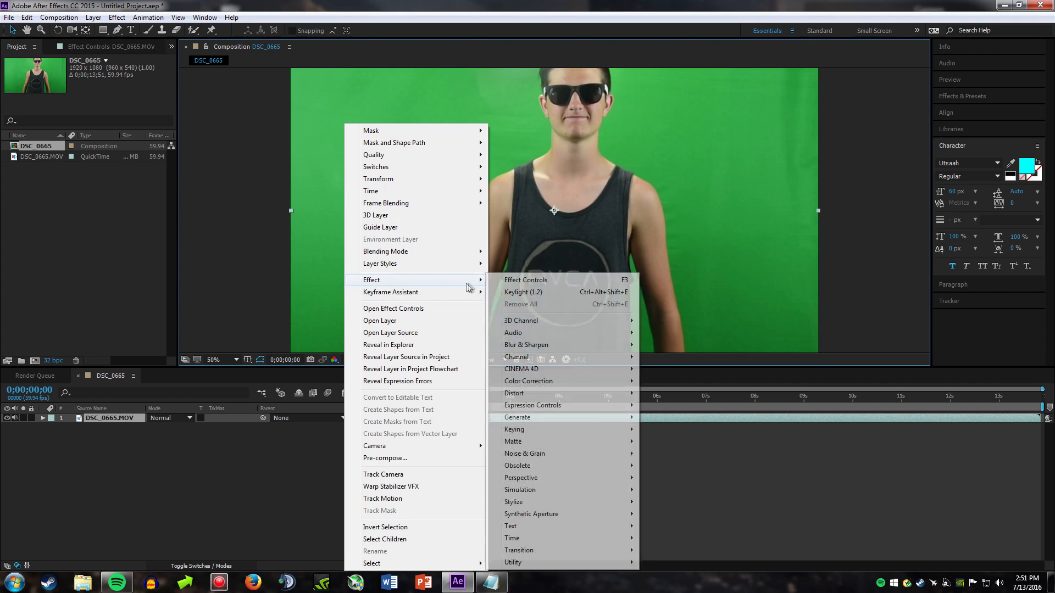
{"action": "left_click", "coordinate": [534, 294]}
{"action": "left_click", "coordinate": [117, 139]}
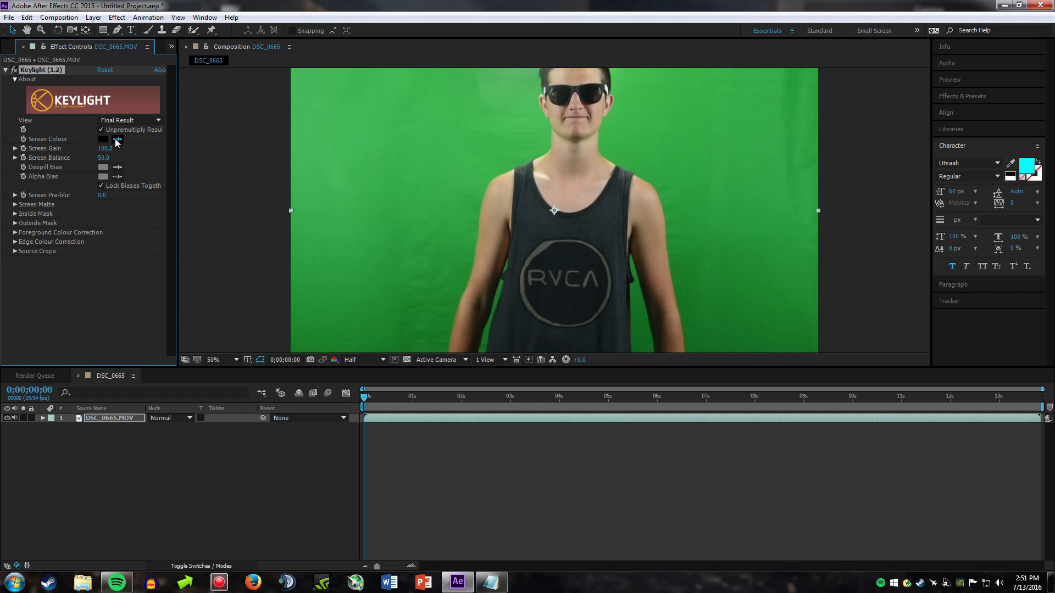
{"action": "left_click", "coordinate": [516, 71]}
Step: Set Keylight's Screen Gain to 110 and Screen Balance to 25
{"action": "left_click", "coordinate": [110, 149]}
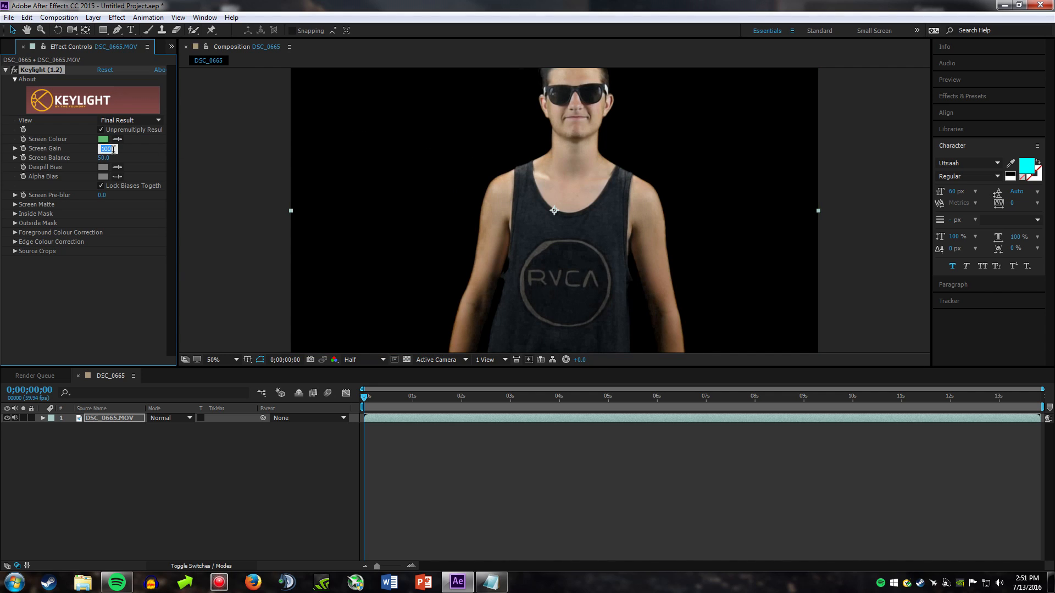
{"action": "type", "text": "110"}
{"action": "key", "text": "Return"}
{"action": "left_click", "coordinate": [104, 157]}
{"action": "type", "text": "25"}
{"action": "key", "text": "Return"}
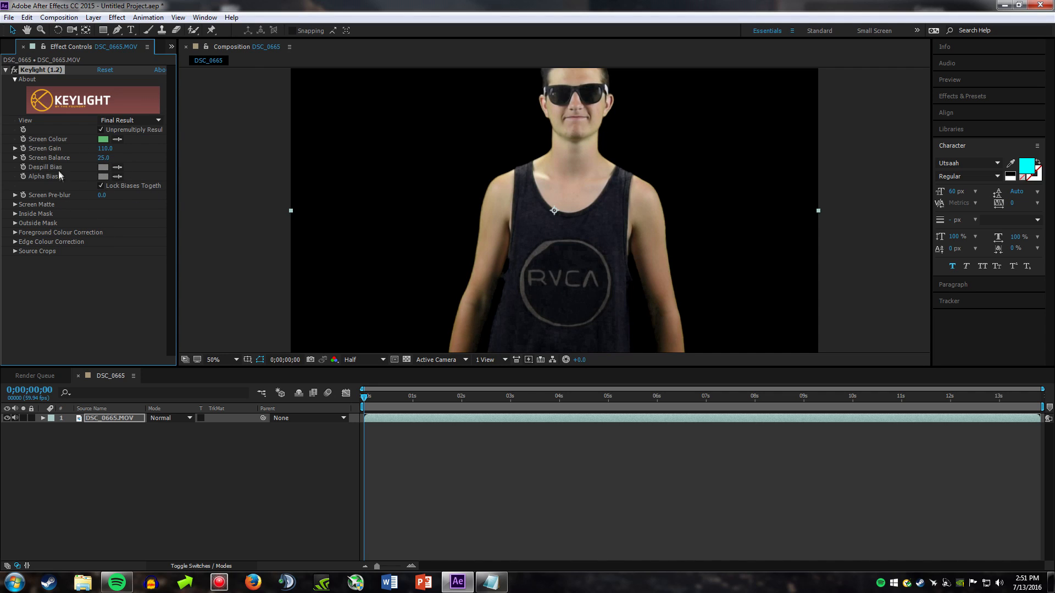
Step: Set the Screen Matte's Clip Black to 25 and Clip White to 75, and switch Keylight's view to Status
{"action": "left_click", "coordinate": [15, 205]}
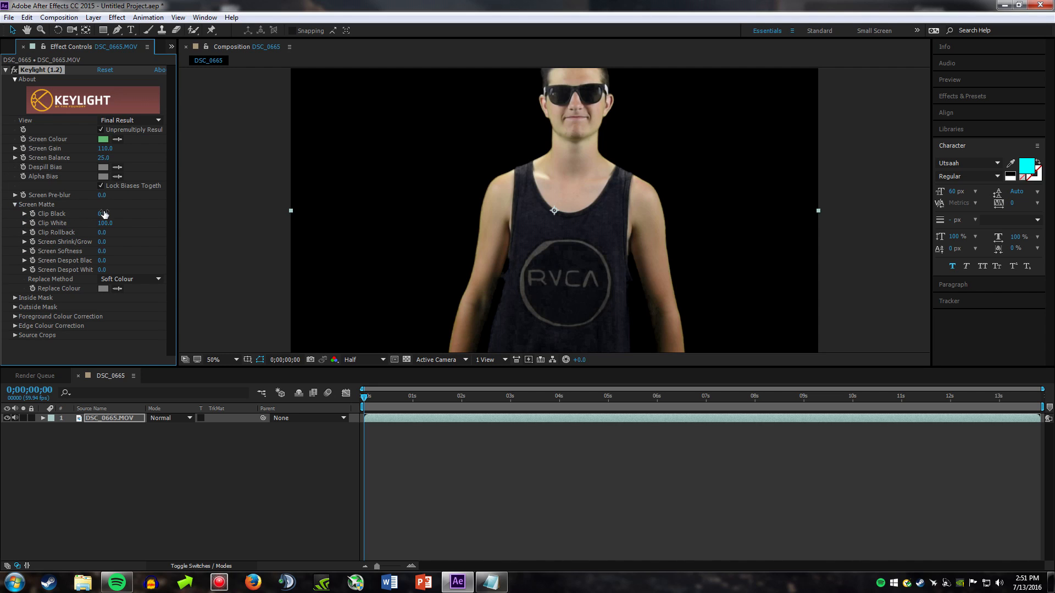
{"action": "left_click", "coordinate": [99, 244]}
{"action": "key", "text": "BackSpace"}
{"action": "left_click", "coordinate": [104, 214]}
{"action": "type", "text": "25"}
{"action": "key", "text": "Return"}
{"action": "left_click", "coordinate": [105, 223]}
{"action": "type", "text": "75"}
{"action": "key", "text": "Return"}
{"action": "left_click", "coordinate": [118, 121]}
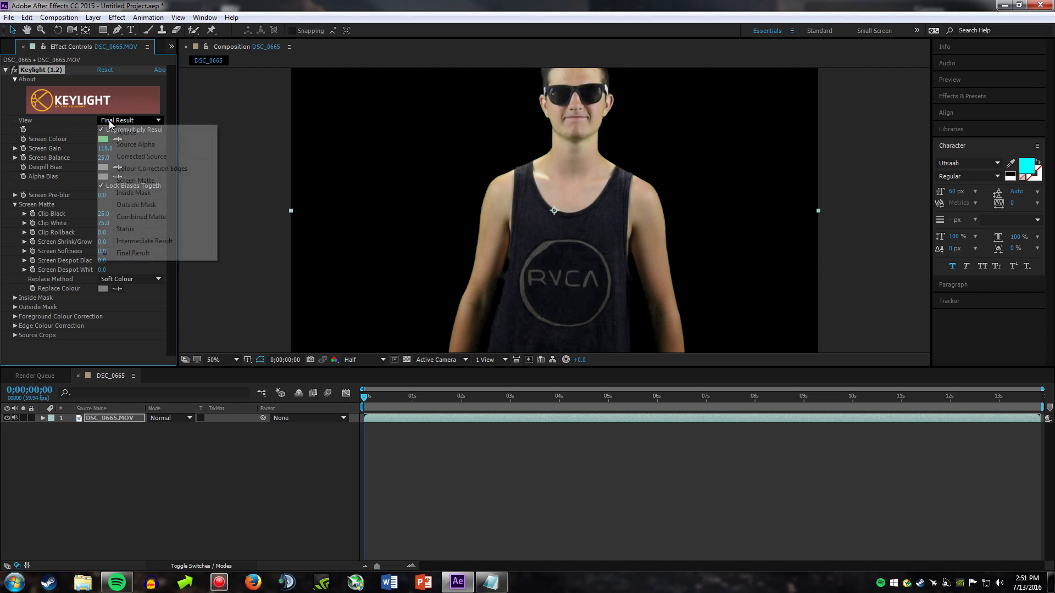
{"action": "left_click", "coordinate": [129, 230]}
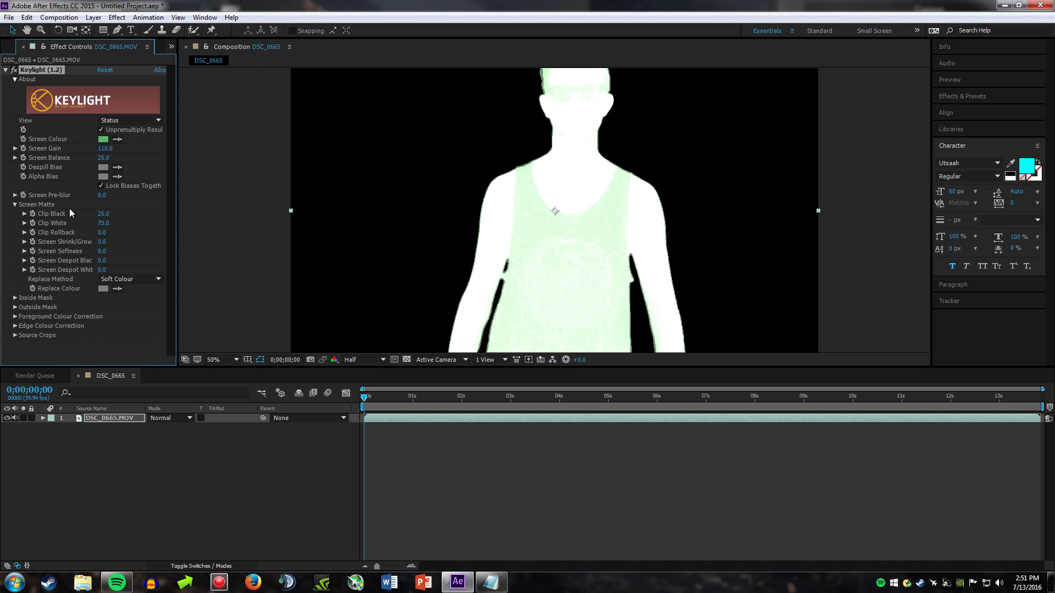
Step: Duplicate the keyed footage layer and rename the upper copy SM
{"action": "left_click", "coordinate": [108, 409]}
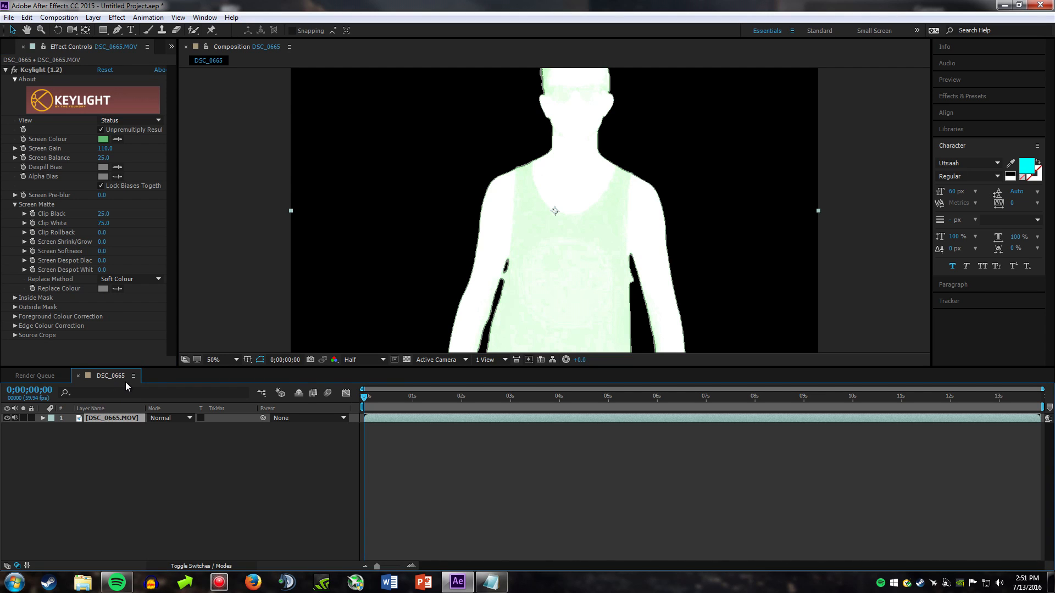
{"action": "key", "text": "ctrl+d"}
{"action": "right_click", "coordinate": [108, 426]}
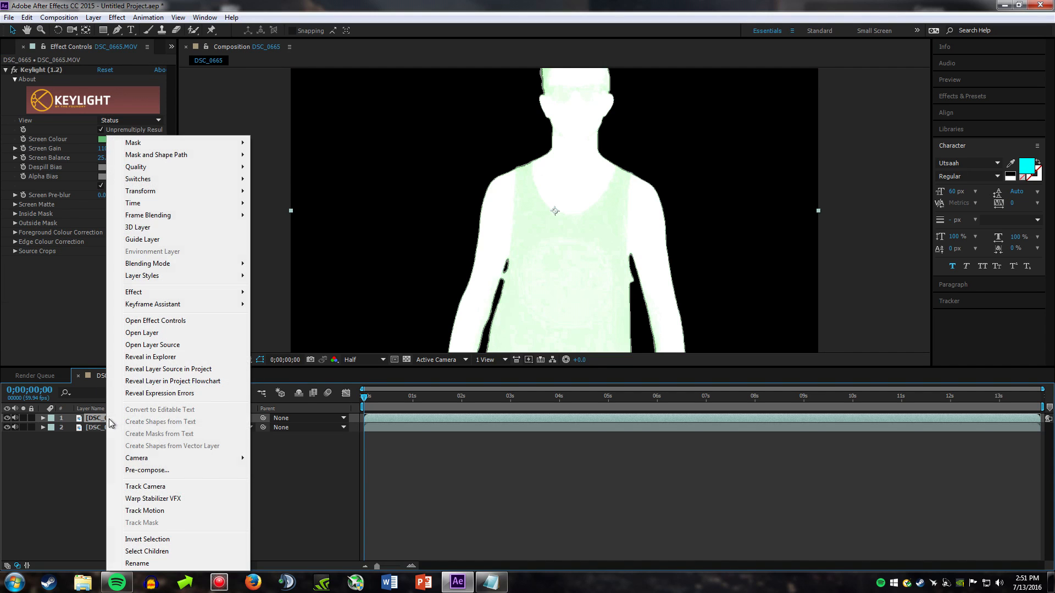
{"action": "left_click", "coordinate": [130, 562]}
{"action": "key", "text": "BackSpace"}
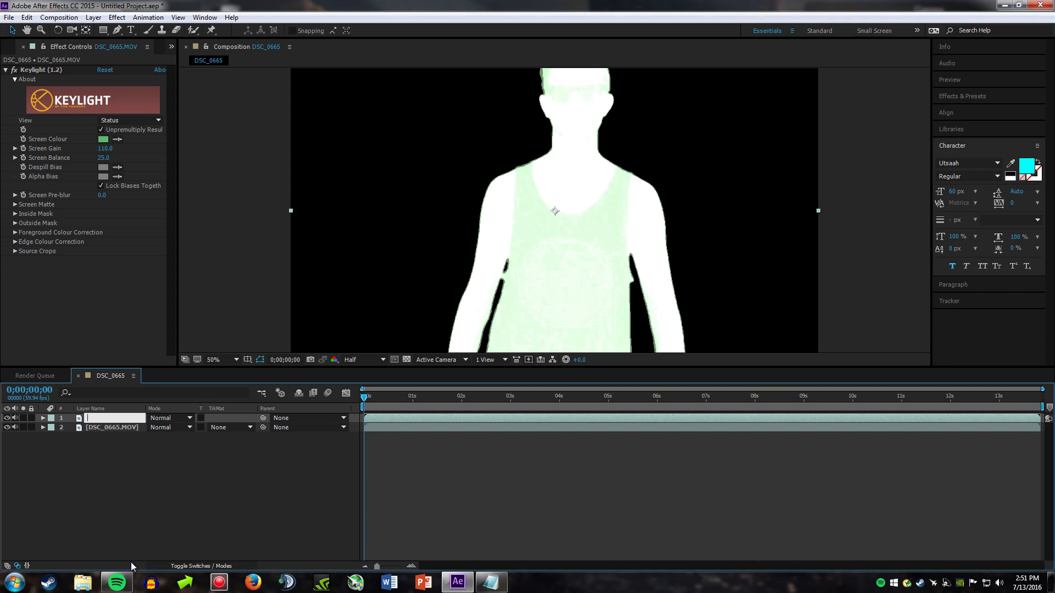
{"action": "type", "text": "SM"}
{"action": "key", "text": "Return"}
Step: Rename the lower footage layer OG
{"action": "right_click", "coordinate": [101, 427]}
{"action": "left_click", "coordinate": [131, 564]}
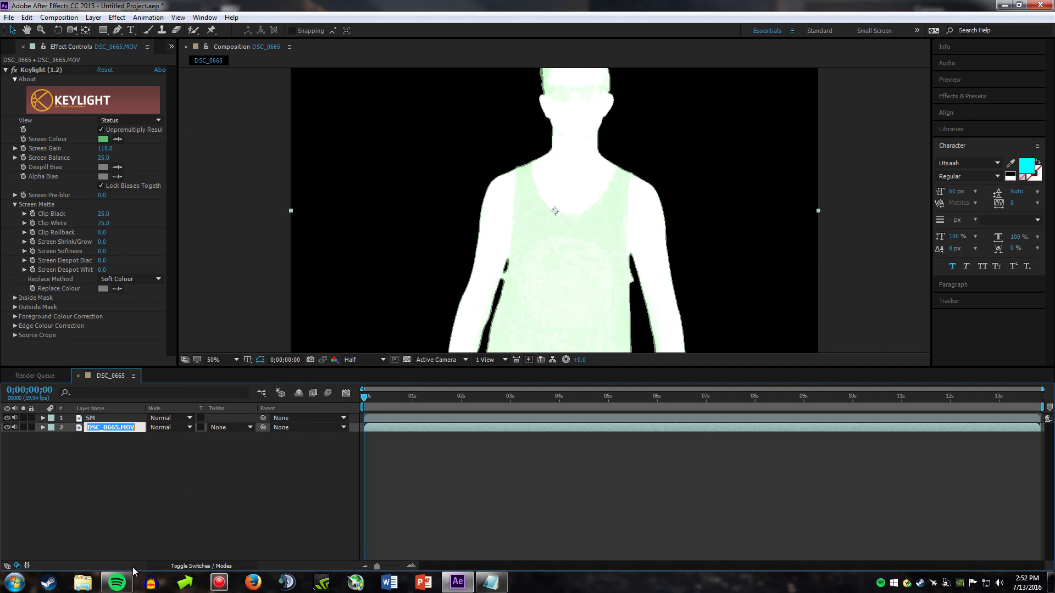
{"action": "type", "text": "OG"}
{"action": "key", "text": "Return"}
{"action": "left_click", "coordinate": [137, 519]}
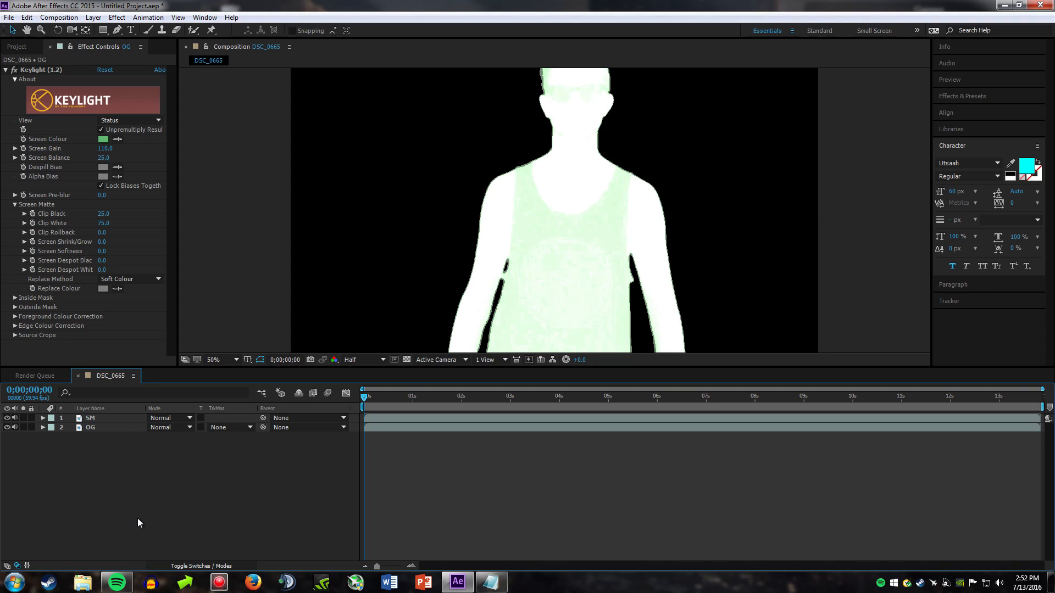
Step: Set the Keylight view on the SM layer to Screen Matte
{"action": "left_click", "coordinate": [96, 420]}
{"action": "left_click", "coordinate": [138, 121]}
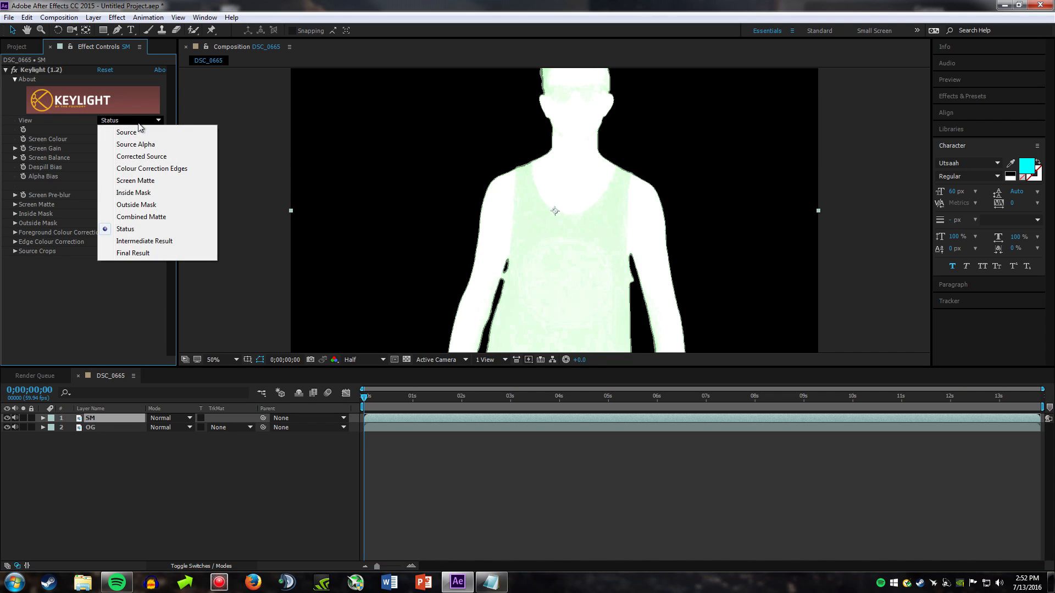
{"action": "left_click", "coordinate": [151, 184]}
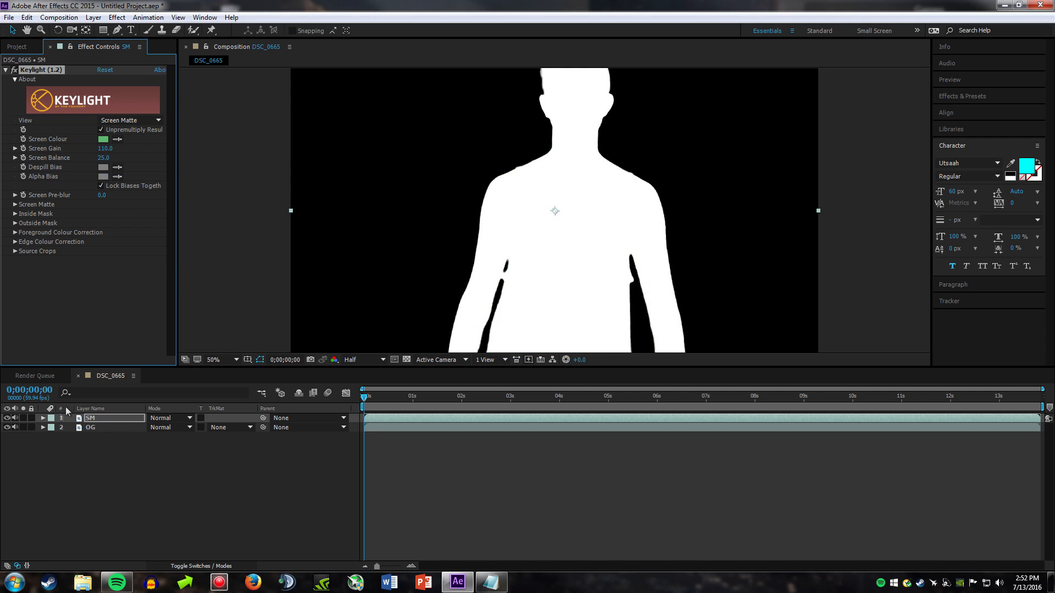
Step: Set the OG layer's track matte to Luma Matte "SM"
{"action": "left_click", "coordinate": [103, 428]}
{"action": "left_click", "coordinate": [222, 428]}
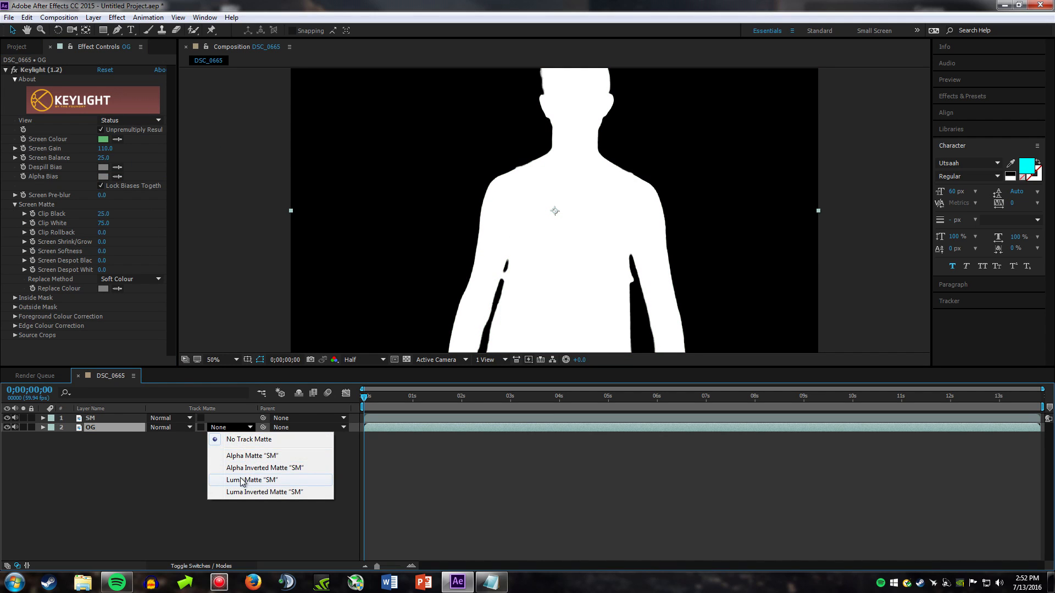
{"action": "left_click", "coordinate": [241, 480]}
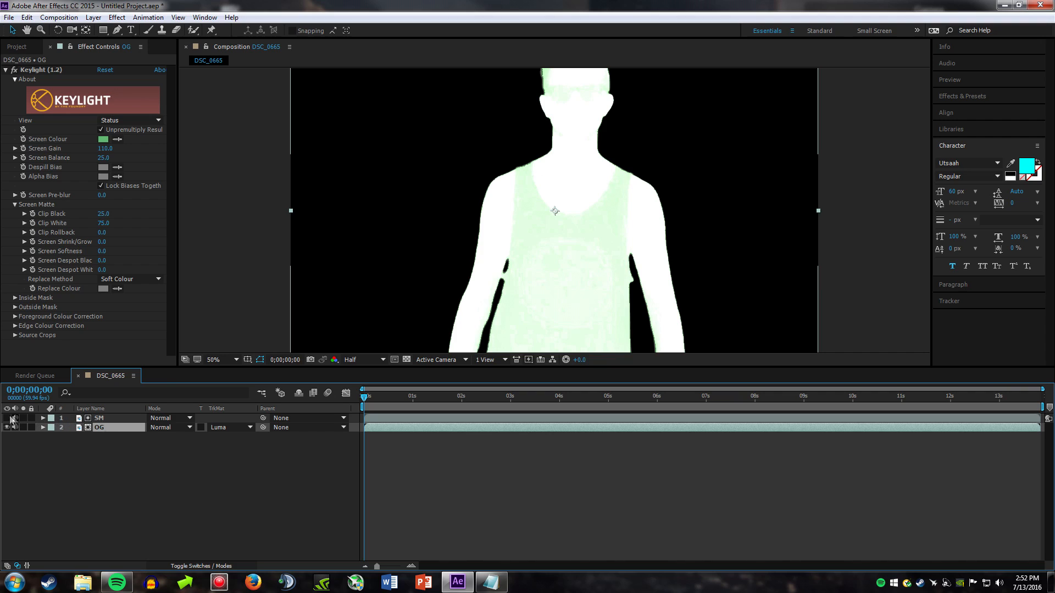
Step: Remove the Keylight effect from the OG layer
{"action": "left_click", "coordinate": [110, 420]}
{"action": "left_click", "coordinate": [106, 424]}
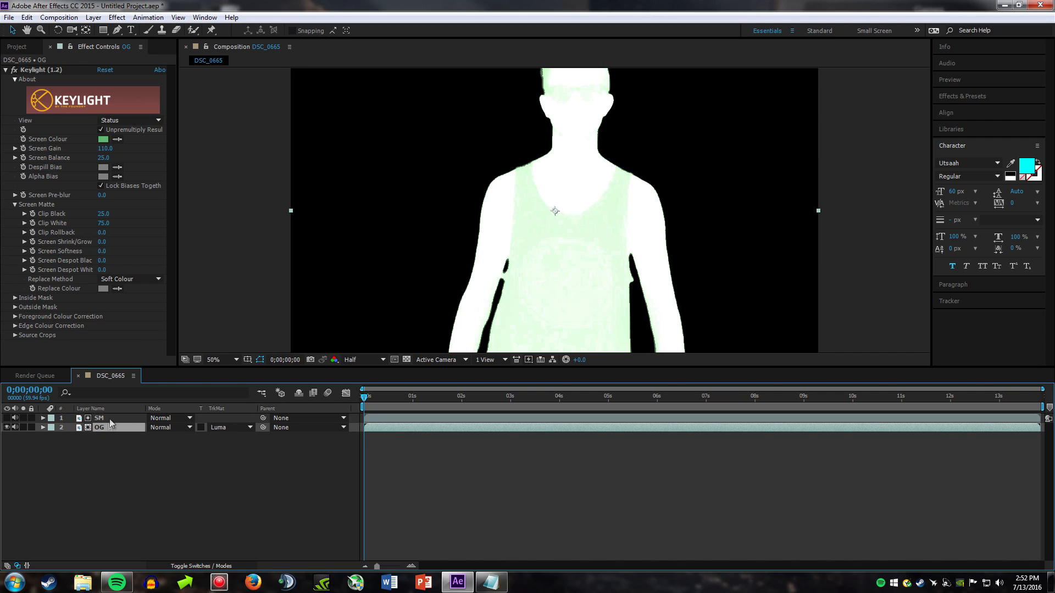
{"action": "left_click", "coordinate": [105, 98]}
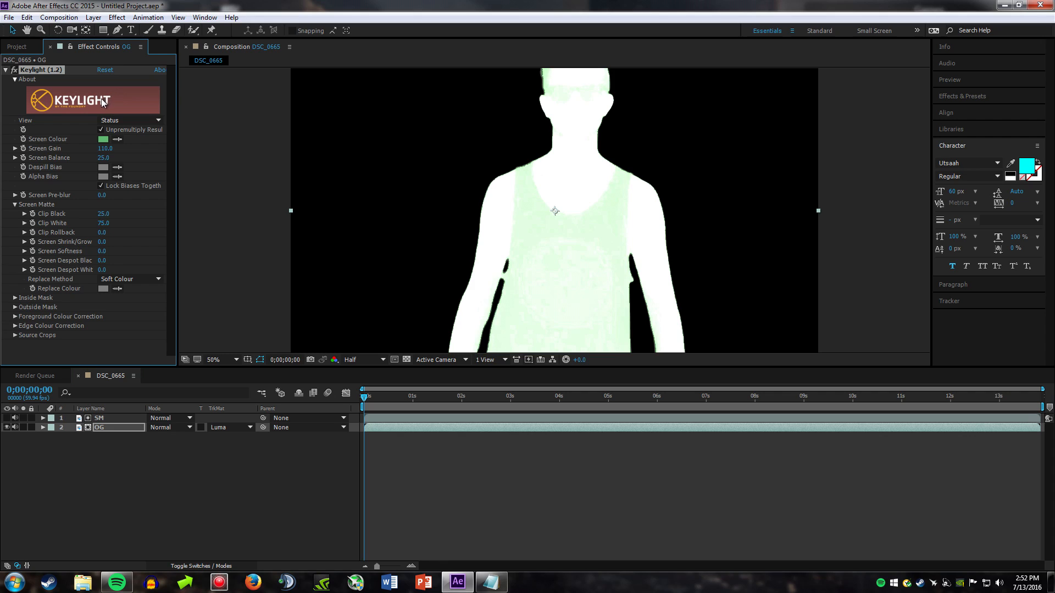
{"action": "key", "text": "Delete"}
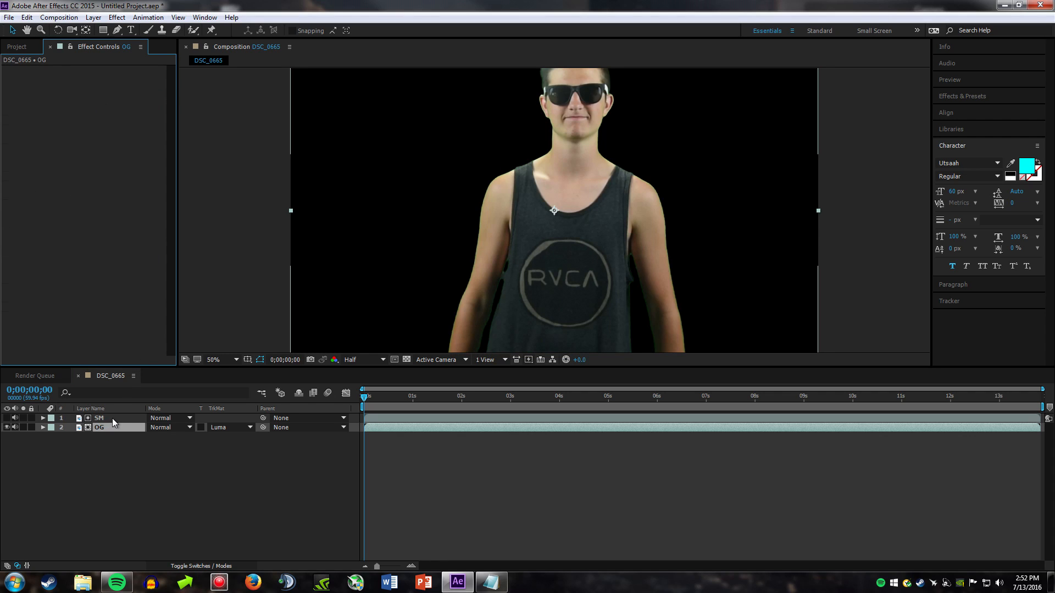
{"action": "left_click", "coordinate": [112, 417]}
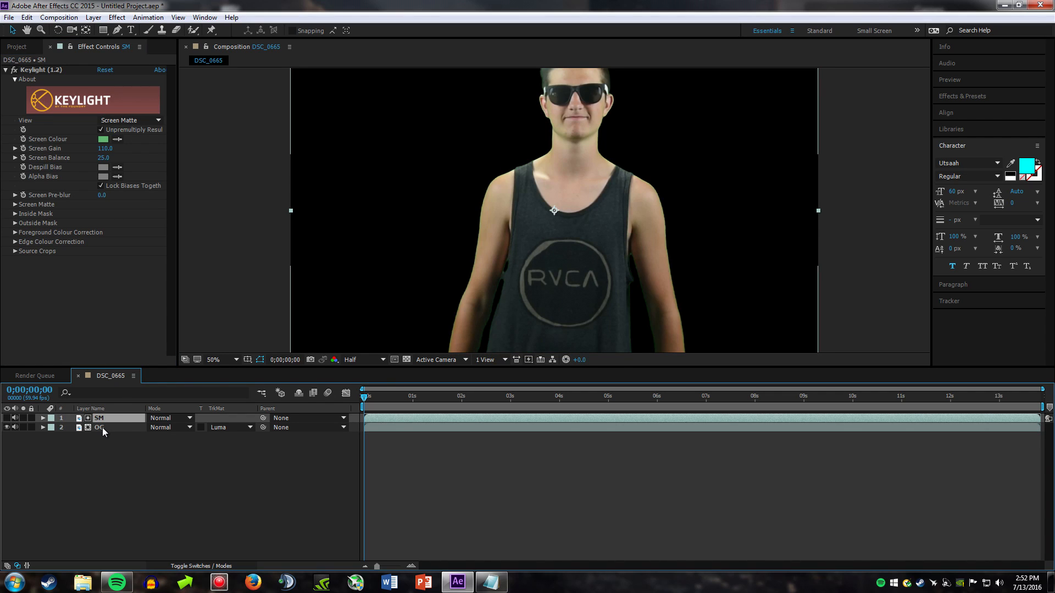
{"action": "left_click", "coordinate": [104, 424]}
{"action": "left_click", "coordinate": [105, 437]}
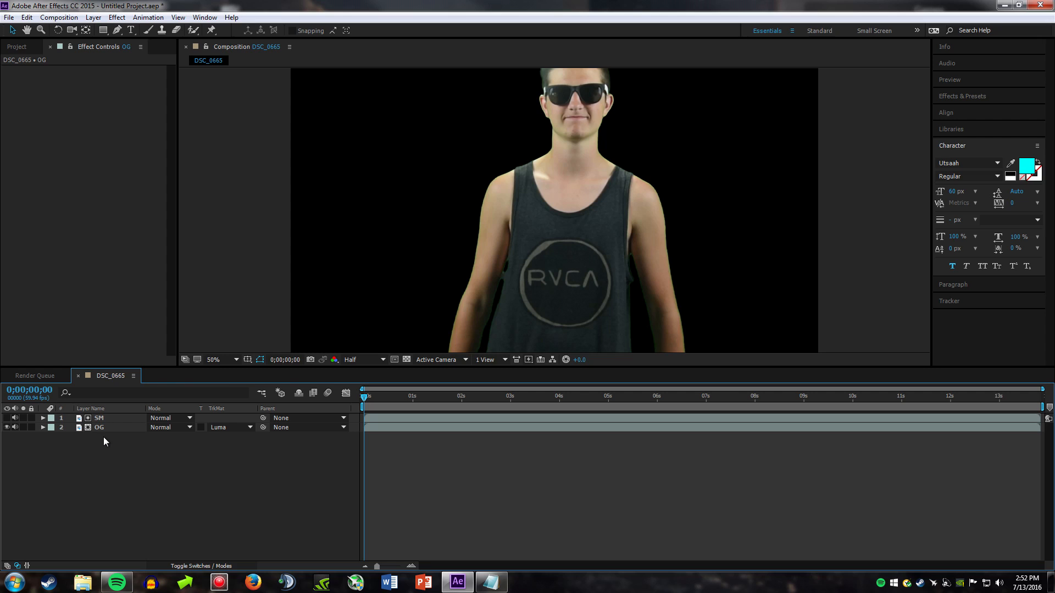
Step: On the SM layer's Screen Matte, set Screen Shrink/Grow to -2 and Screen Softness to 1
{"action": "left_click", "coordinate": [101, 418]}
{"action": "left_click", "coordinate": [15, 203]}
{"action": "left_click", "coordinate": [99, 245]}
{"action": "type", "text": "-2"}
{"action": "key", "text": "Return"}
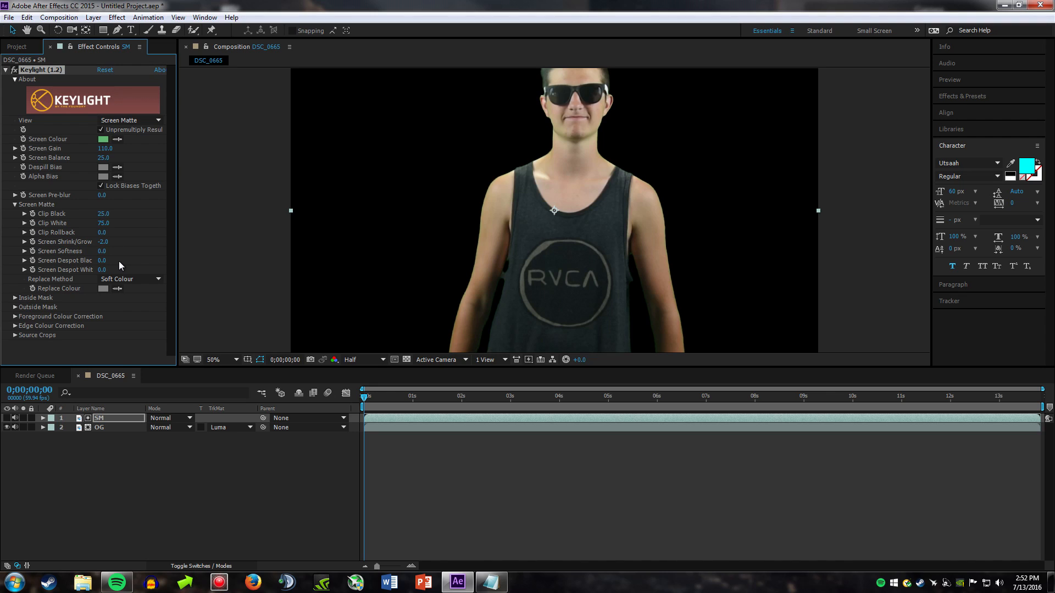
{"action": "left_click", "coordinate": [101, 251]}
{"action": "key", "text": "BackSpace"}
{"action": "type", "text": "1"}
{"action": "key", "text": "Return"}
{"action": "left_click", "coordinate": [114, 490]}
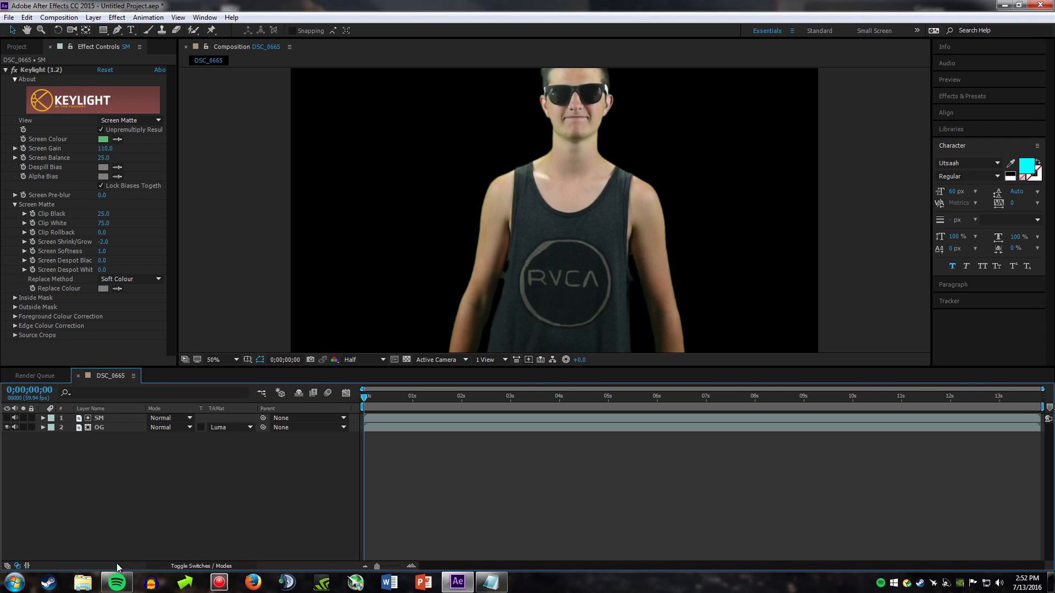
Step: Switch to Windows Explorer and open the Dump Pictures folder inside DUMP TOP on Hard Drive (A:)
{"action": "key", "text": "super"}
{"action": "left_click", "coordinate": [175, 442]}
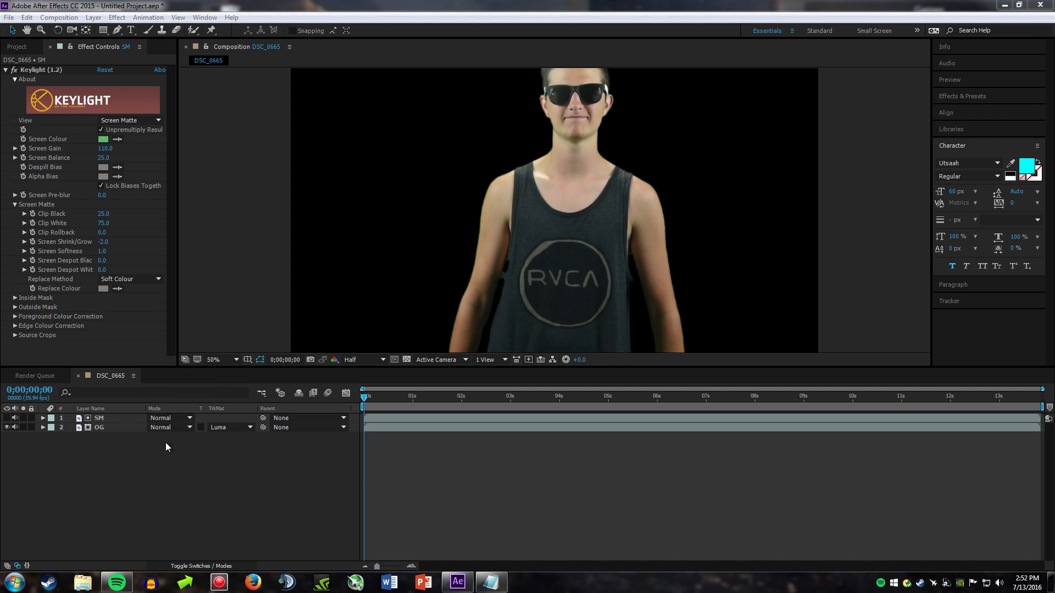
{"action": "double_click", "coordinate": [226, 156]}
{"action": "double_click", "coordinate": [168, 141]}
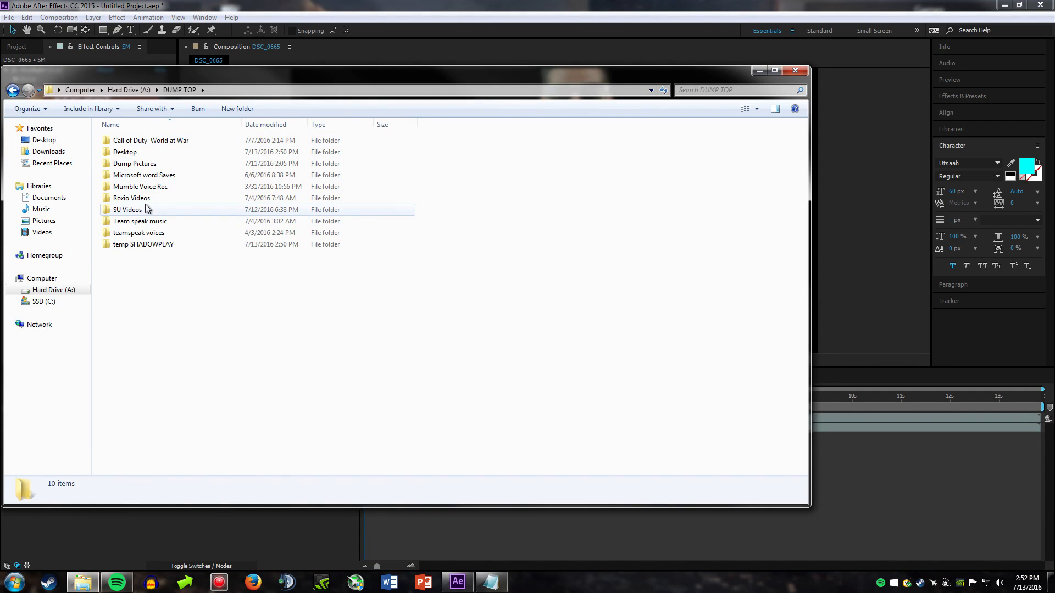
{"action": "double_click", "coordinate": [144, 163]}
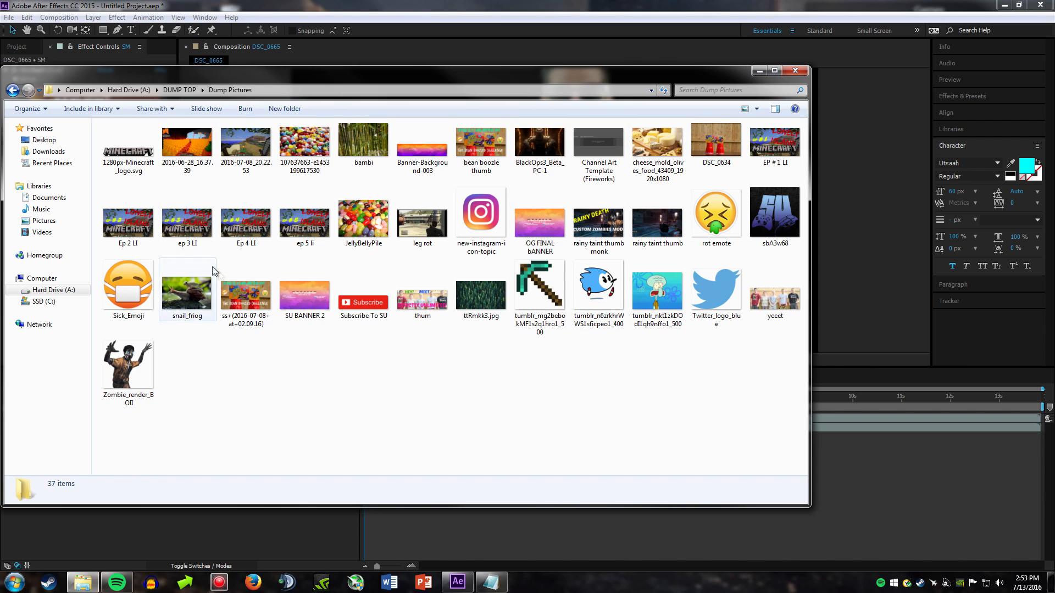
Step: Add the forest image ttRmkk3.jpg to the DSC_0665 composition as the bottom layer, beneath OG
{"action": "left_click_drag", "start_coordinate": [480, 296], "coordinate": [134, 537]}
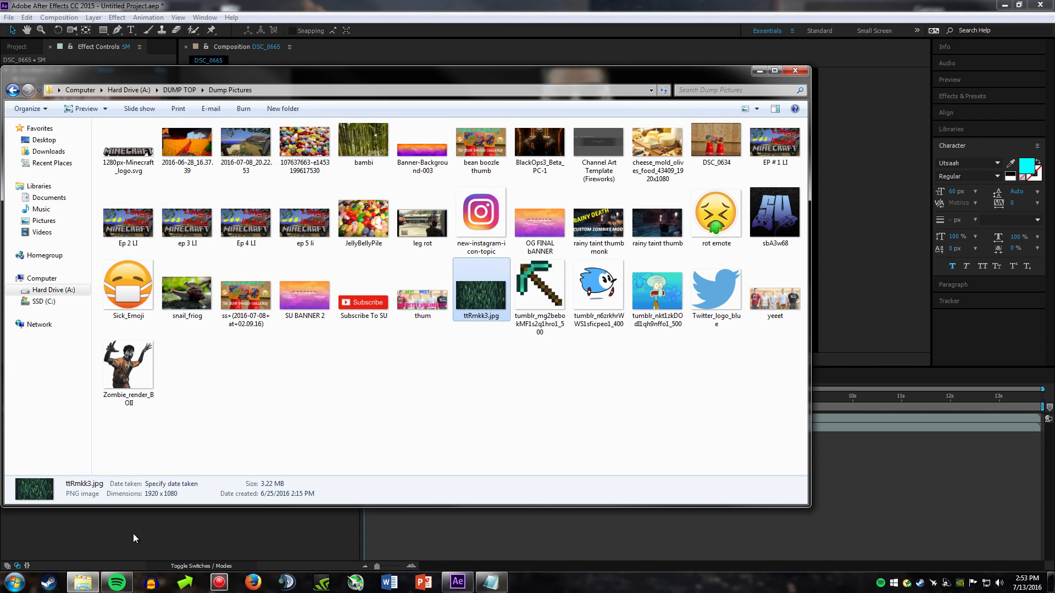
{"action": "left_click_drag", "start_coordinate": [538, 279], "coordinate": [539, 279]}
{"action": "left_click_drag", "start_coordinate": [70, 420], "coordinate": [99, 442]}
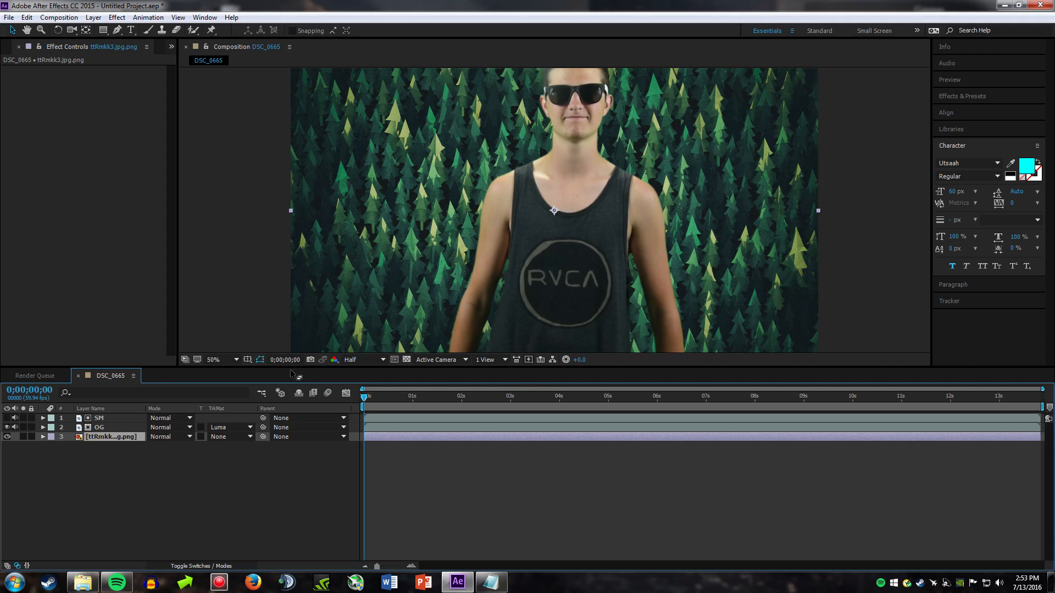
Step: Apply the Hue/Saturation effect to the OG layer and set its Channel Control to Greens
{"action": "right_click", "coordinate": [117, 428]}
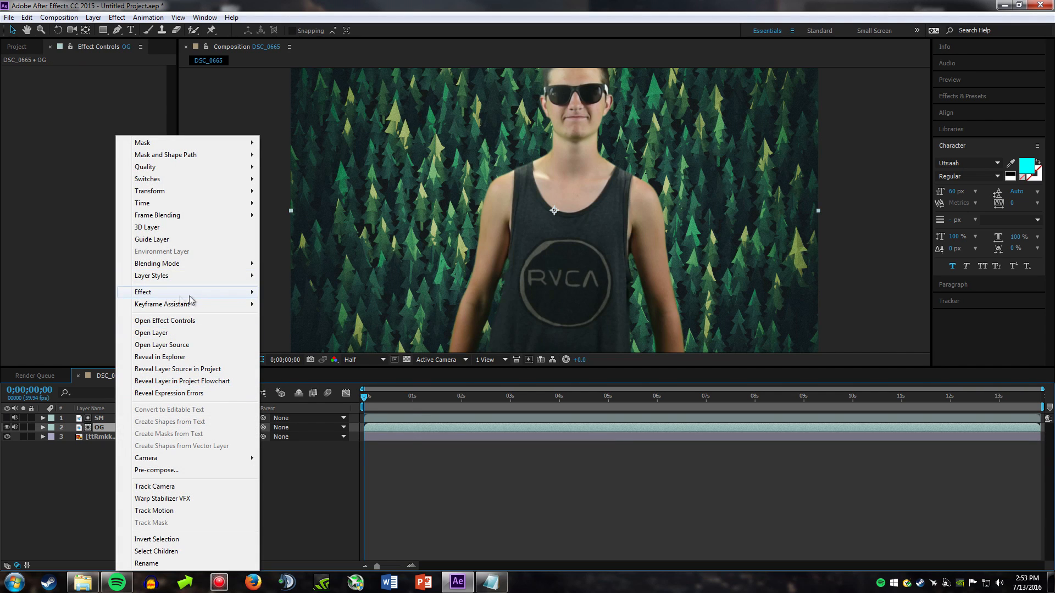
{"action": "mouse_move", "coordinate": [180, 296]}
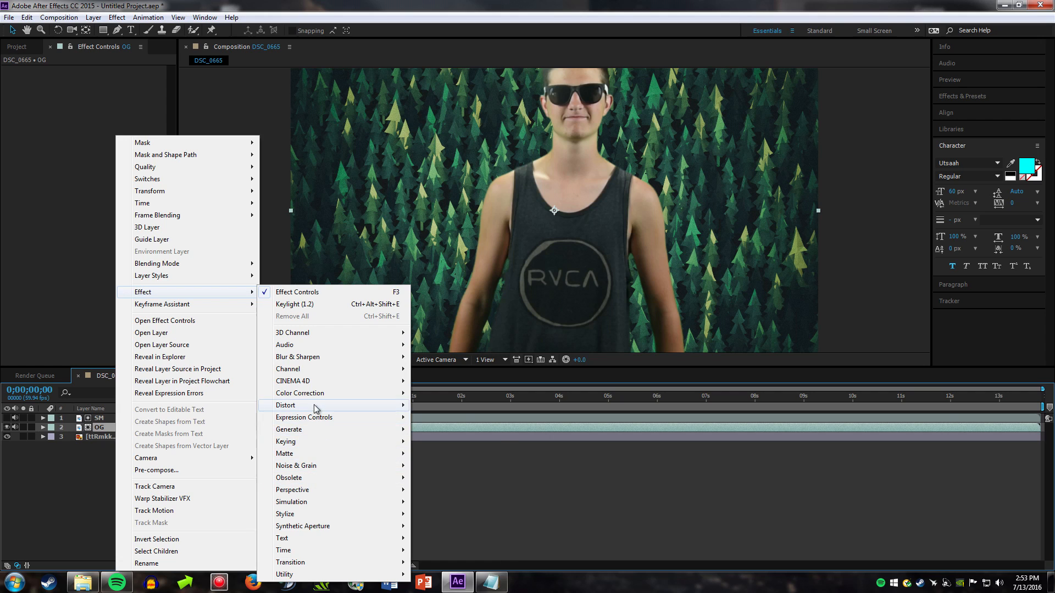
{"action": "mouse_move", "coordinate": [395, 394]}
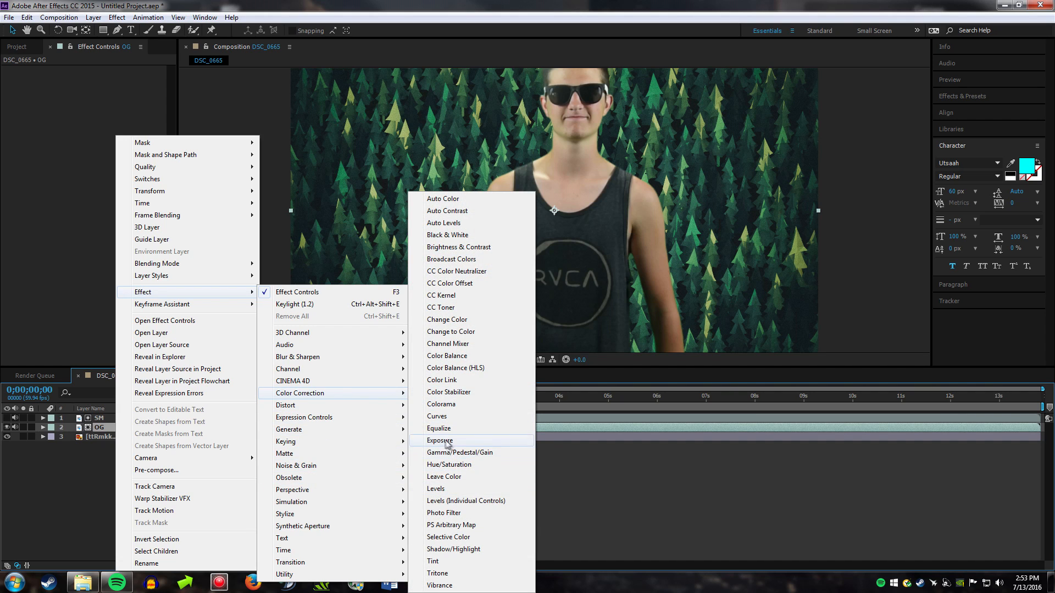
{"action": "left_click", "coordinate": [449, 464]}
{"action": "left_click", "coordinate": [155, 79]}
{"action": "left_click", "coordinate": [132, 128]}
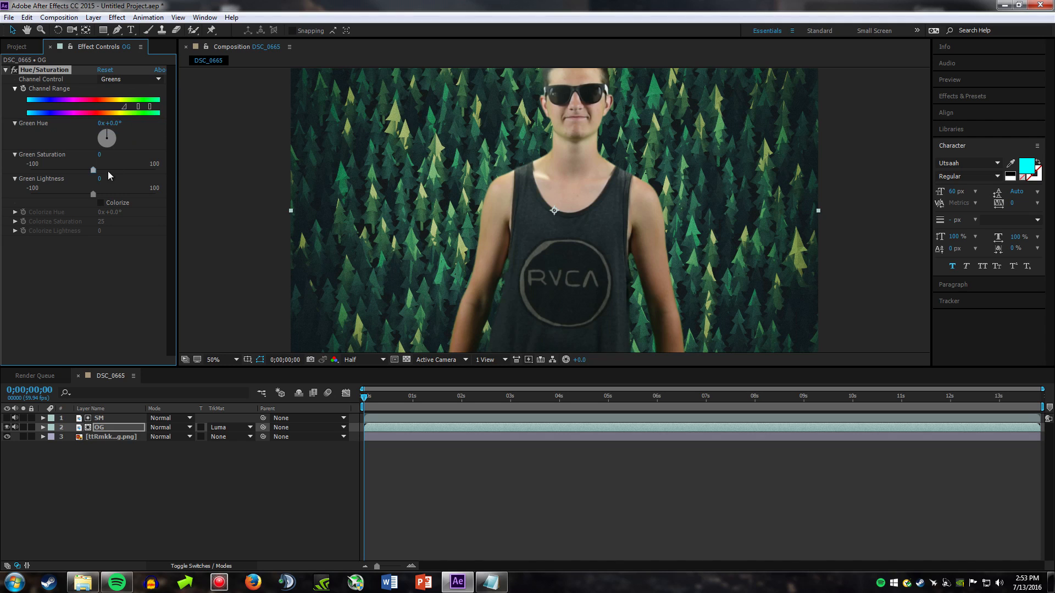
Step: Set the Green Hue of OG's Hue/Saturation effect to -79°
{"action": "left_click_drag", "start_coordinate": [97, 149], "coordinate": [71, 131]}
{"action": "left_click", "coordinate": [112, 124]}
{"action": "key", "text": "BackSpace"}
{"action": "key", "text": "Return"}
Step: Extend the Greens channel range toward yellow and orange, and check the result at about 0;00;05;58
{"action": "left_click_drag", "start_coordinate": [129, 112], "coordinate": [109, 108]}
{"action": "left_click_drag", "start_coordinate": [177, 118], "coordinate": [153, 109]}
{"action": "key", "text": "space"}
{"action": "left_click_drag", "start_coordinate": [373, 397], "coordinate": [655, 391]}
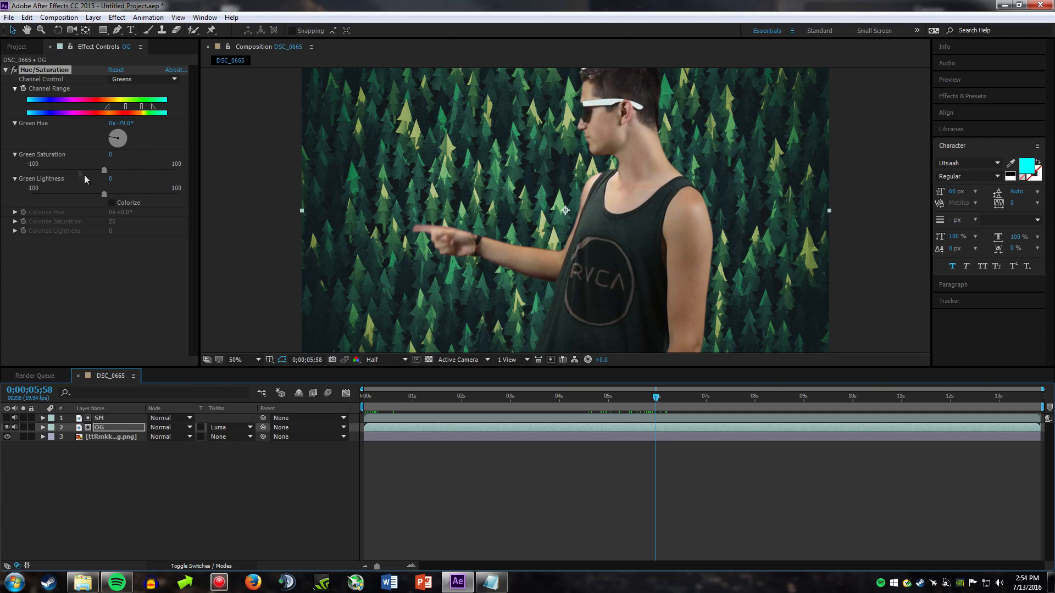
{"action": "left_click", "coordinate": [157, 110]}
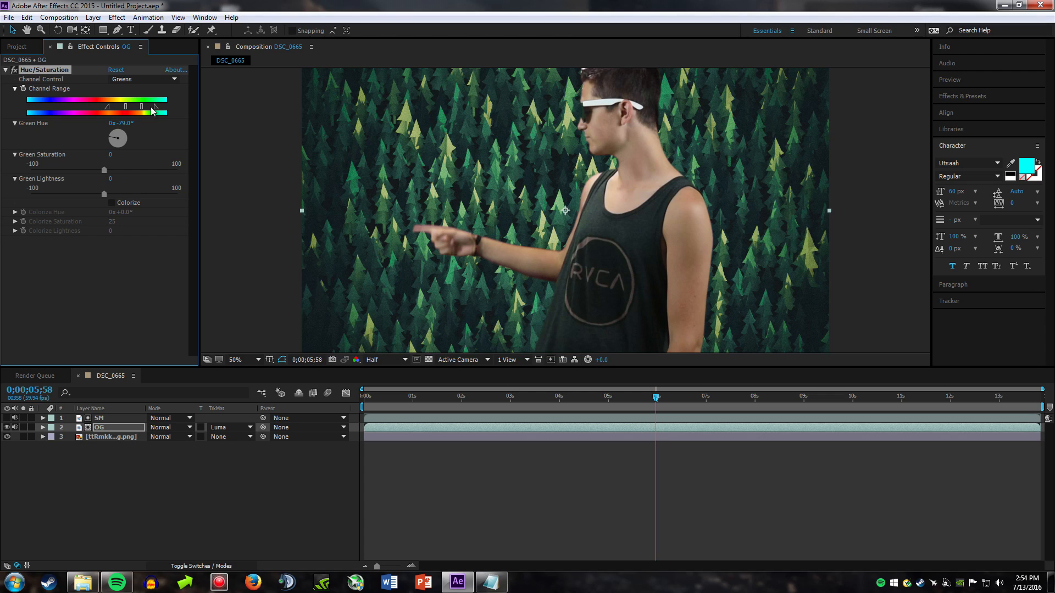
Step: Duplicate the SM layer twice
{"action": "left_click", "coordinate": [62, 471]}
{"action": "left_click", "coordinate": [102, 420]}
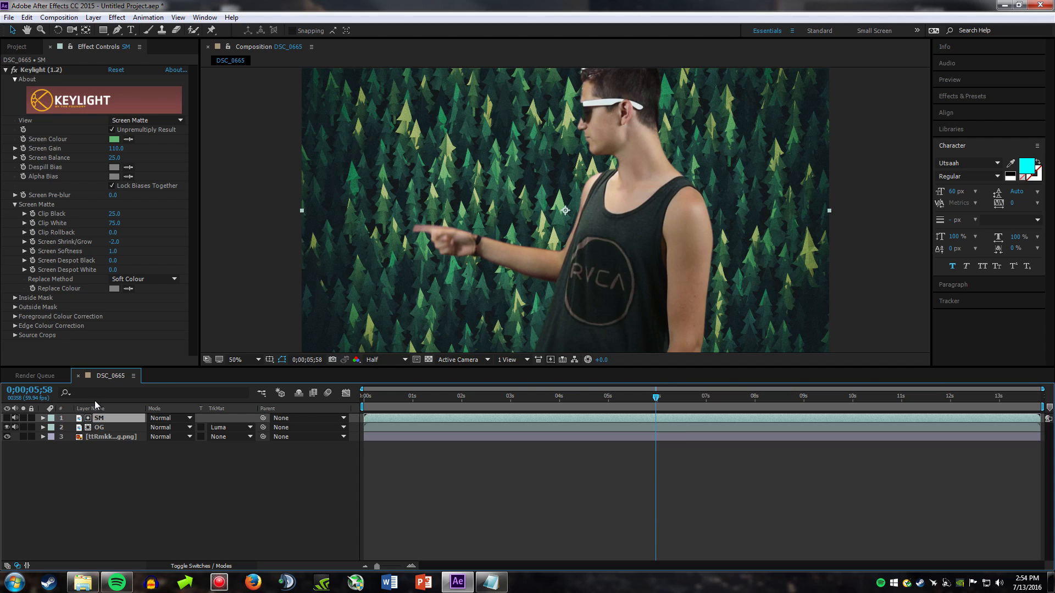
{"action": "key", "text": "ctrl+d"}
{"action": "key", "text": "ctrl+d"}
Step: Pre-compose SM 2 and SM 3 into a new, opened composition named LW and turn on the visibility of both layers there
{"action": "left_click", "coordinate": [86, 429]}
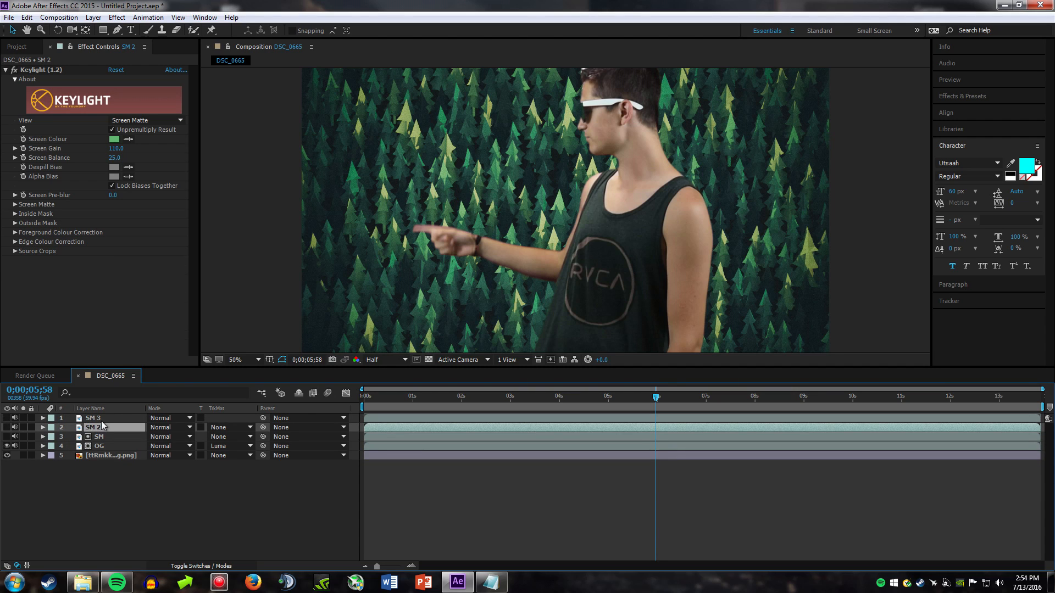
{"action": "left_click", "coordinate": [102, 420], "text": "shift"}
{"action": "right_click", "coordinate": [102, 421]}
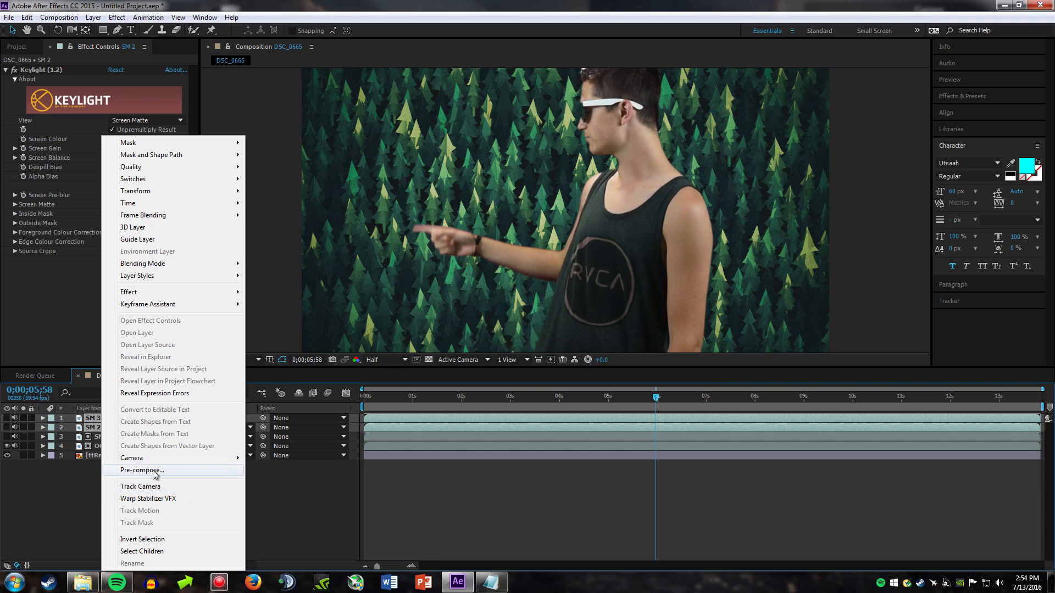
{"action": "left_click", "coordinate": [143, 470]}
{"action": "key", "text": "BackSpace"}
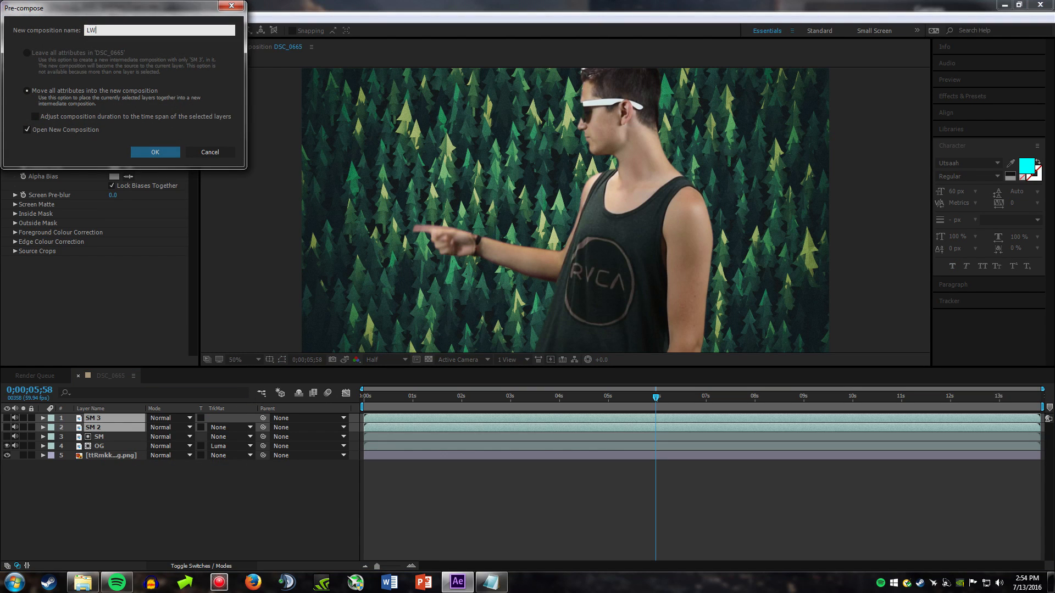
{"action": "key", "text": "Return"}
{"action": "left_click", "coordinate": [7, 428]}
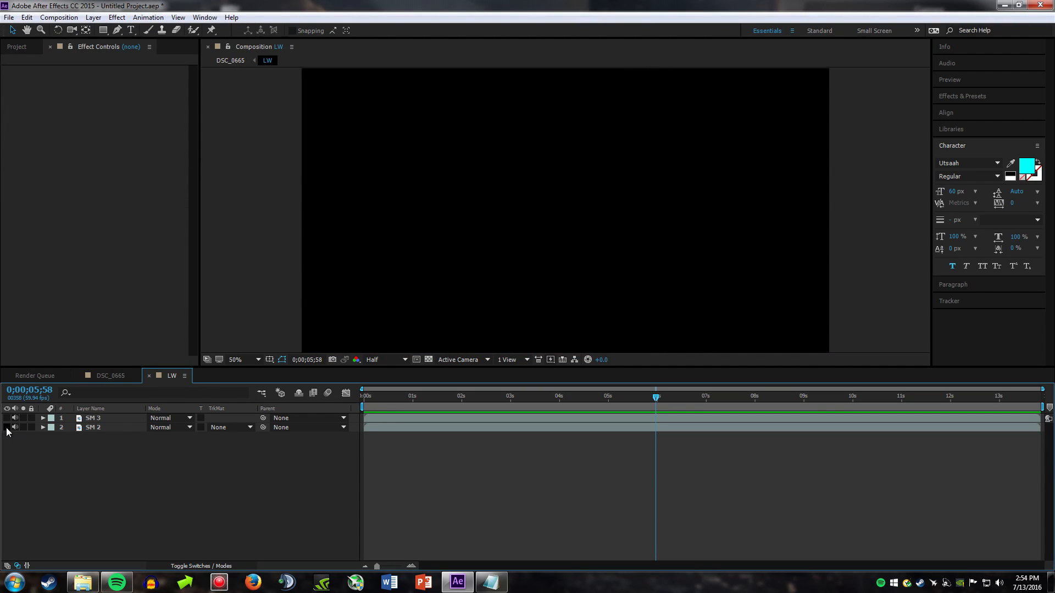
{"action": "left_click", "coordinate": [7, 418]}
Step: Apply the Invert effect to SM 3 and set SM 2's track matte to Luma Matte "SM 3"
{"action": "left_click", "coordinate": [104, 419]}
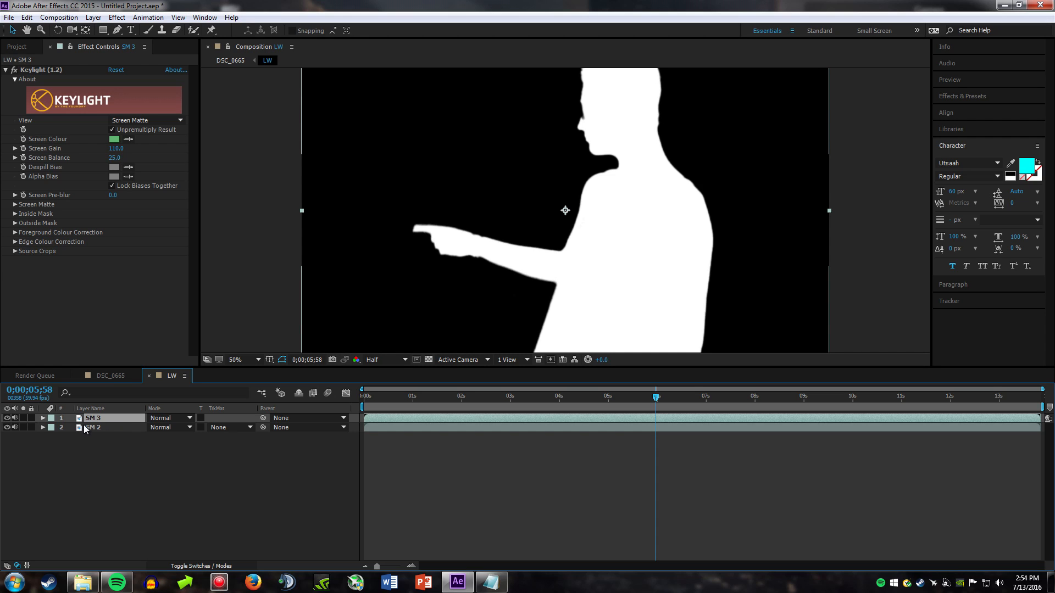
{"action": "right_click", "coordinate": [99, 418]}
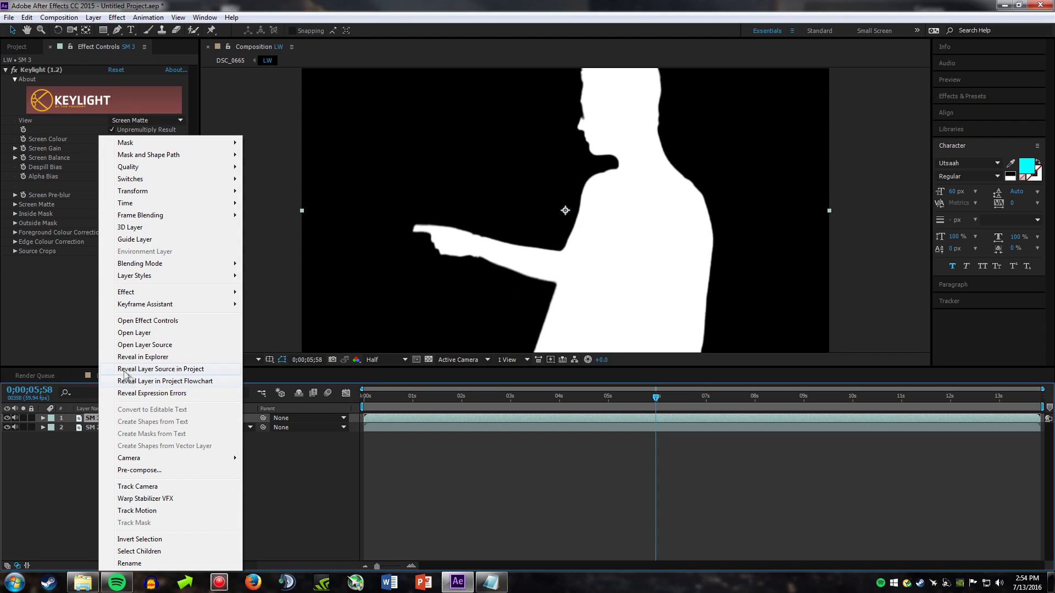
{"action": "mouse_move", "coordinate": [217, 293]}
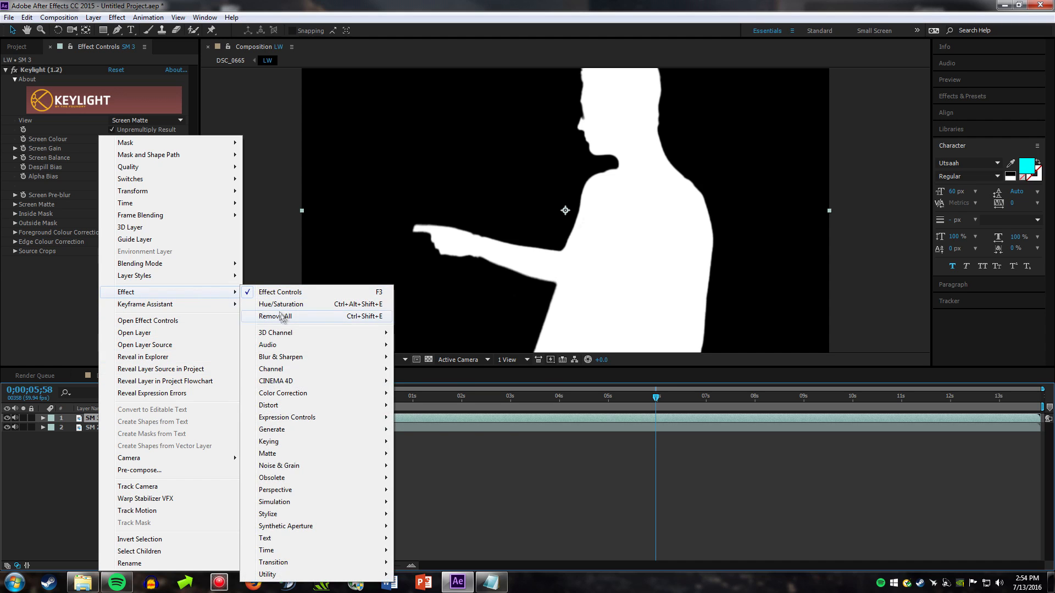
{"action": "mouse_move", "coordinate": [354, 369]}
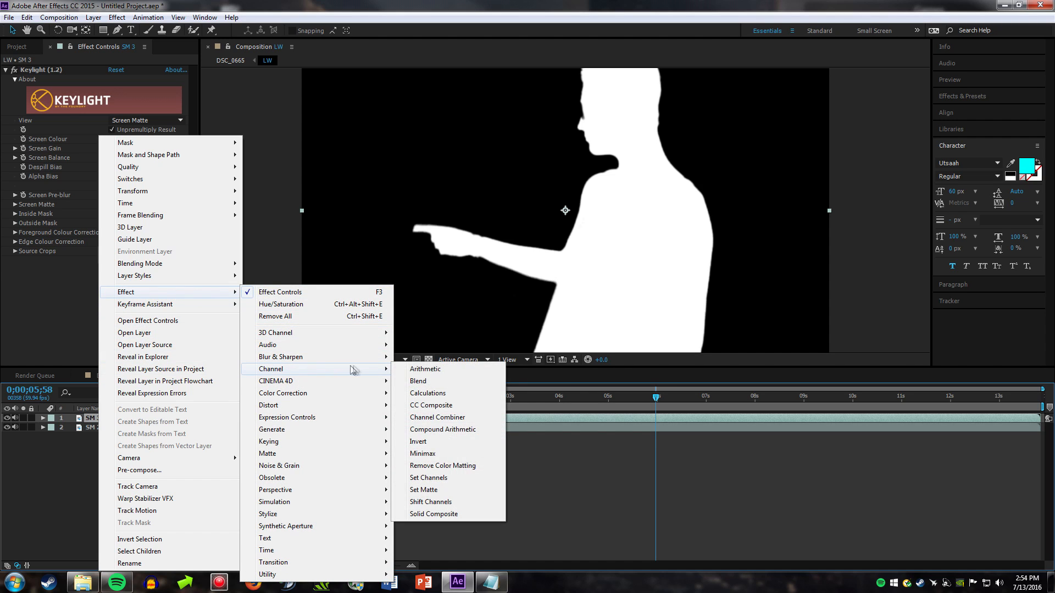
{"action": "left_click", "coordinate": [418, 442]}
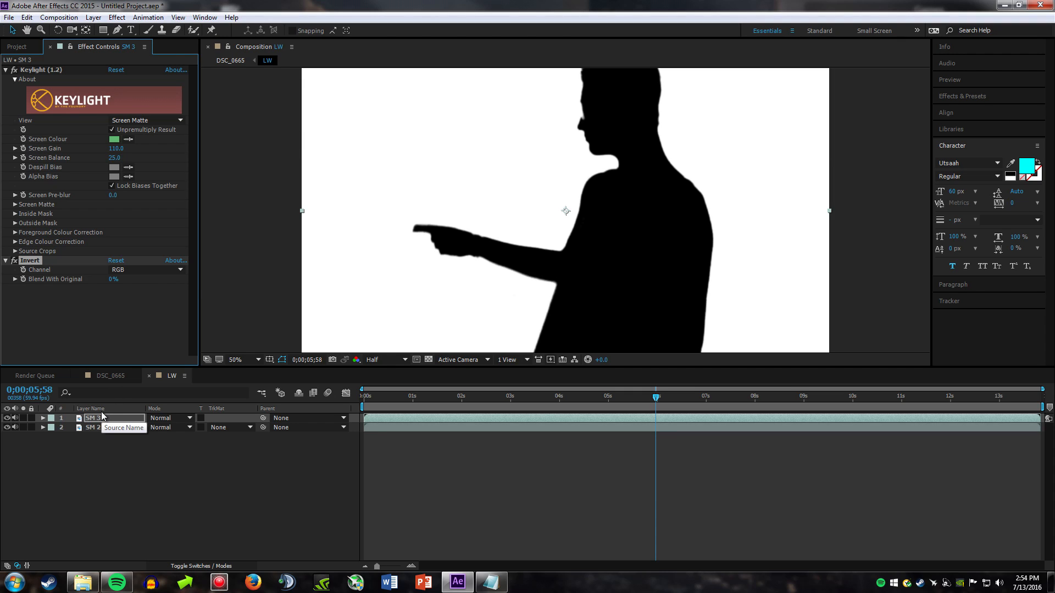
{"action": "left_click", "coordinate": [216, 427]}
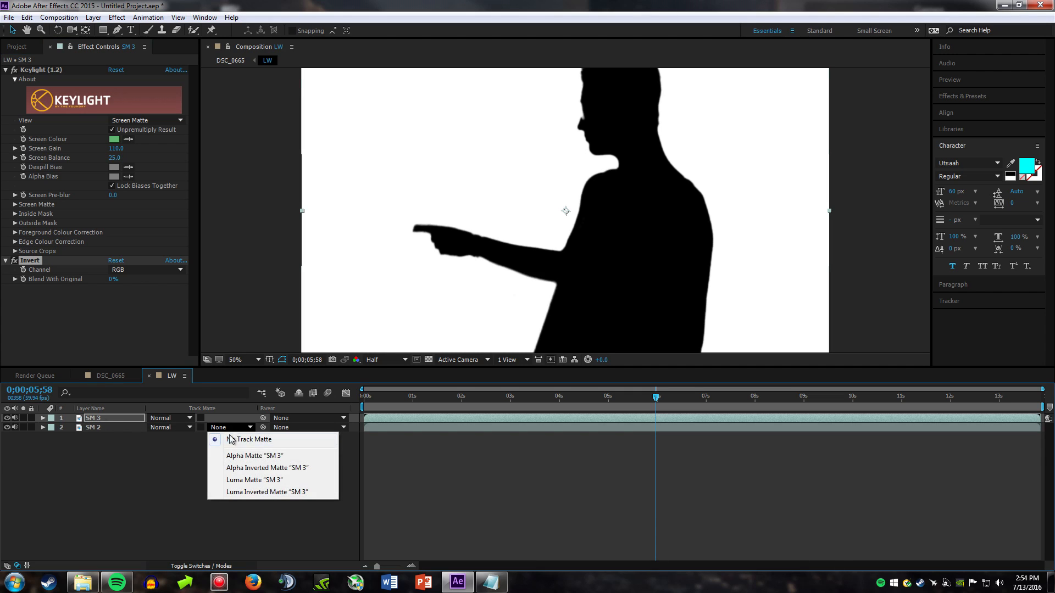
{"action": "left_click", "coordinate": [256, 481]}
Step: Apply Fast Blur to the SM 3 layer with a Blurriness of 18
{"action": "left_click", "coordinate": [107, 419]}
{"action": "right_click", "coordinate": [107, 422]}
{"action": "mouse_move", "coordinate": [232, 295]}
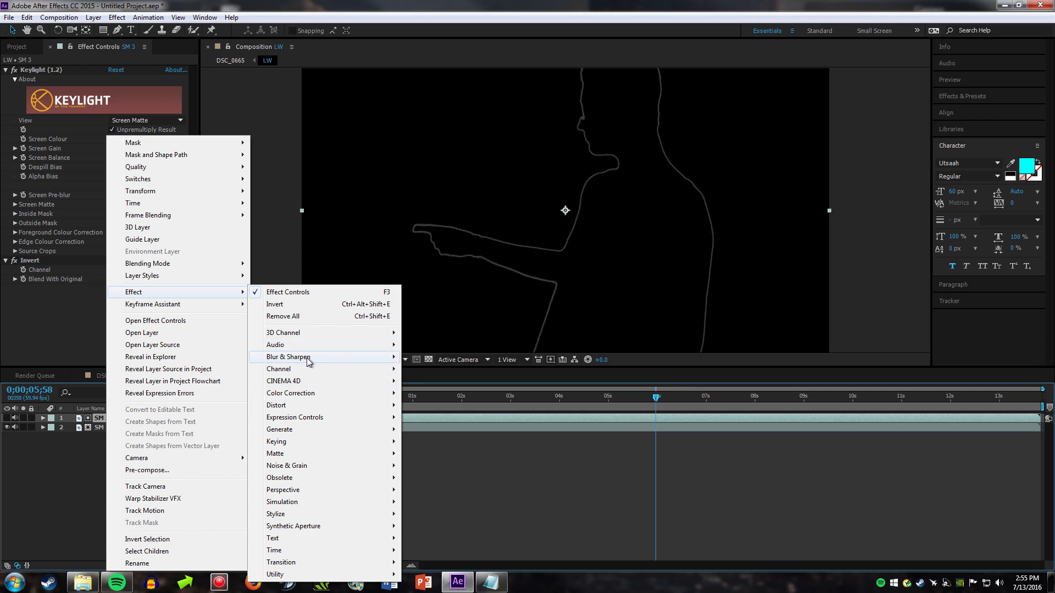
{"action": "mouse_move", "coordinate": [311, 362]}
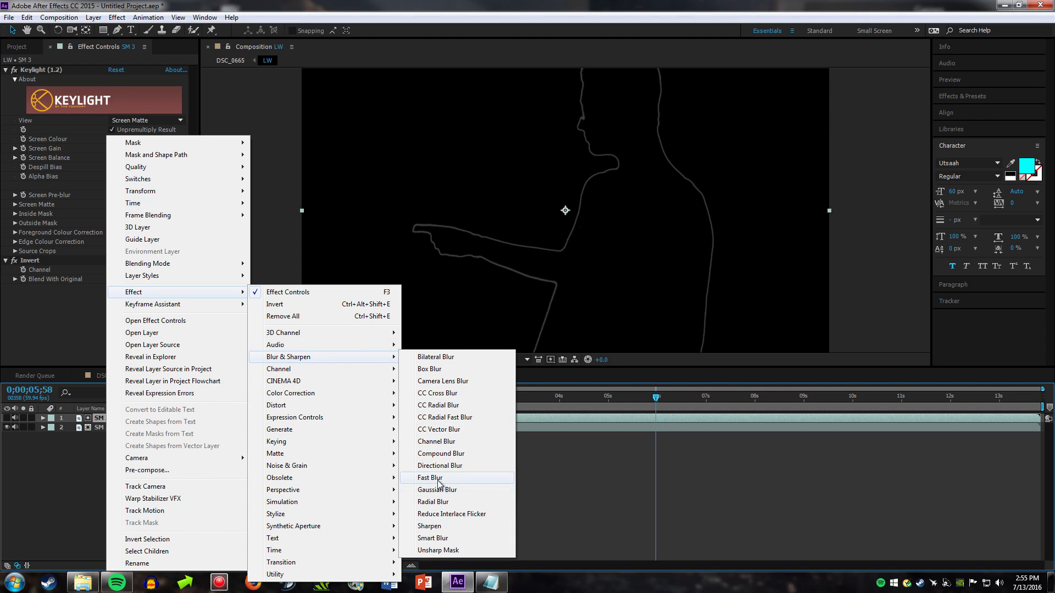
{"action": "left_click", "coordinate": [466, 478]}
{"action": "left_click", "coordinate": [113, 297]}
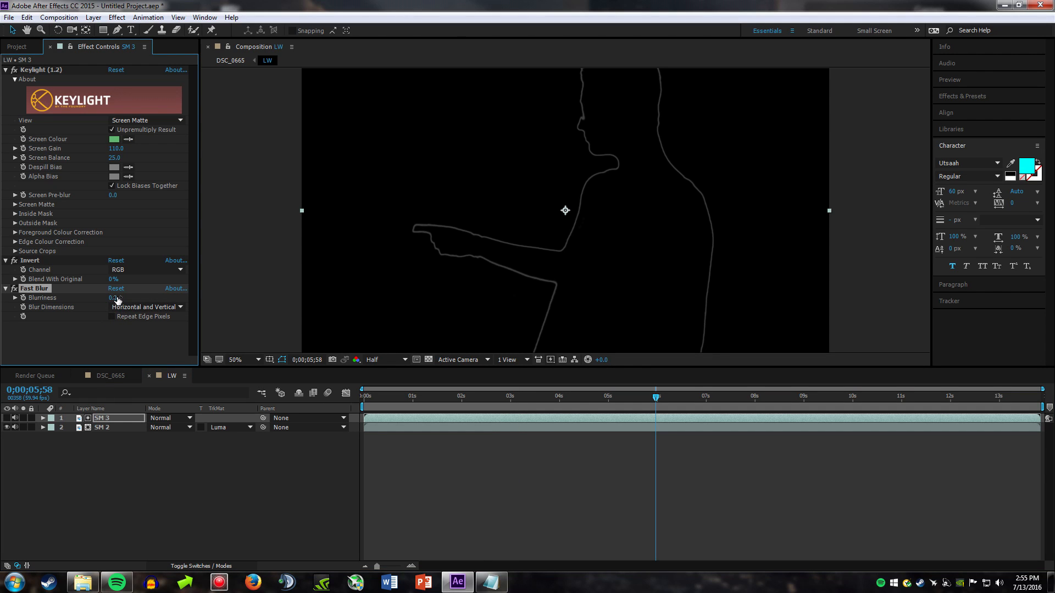
{"action": "type", "text": "18"}
{"action": "key", "text": "Return"}
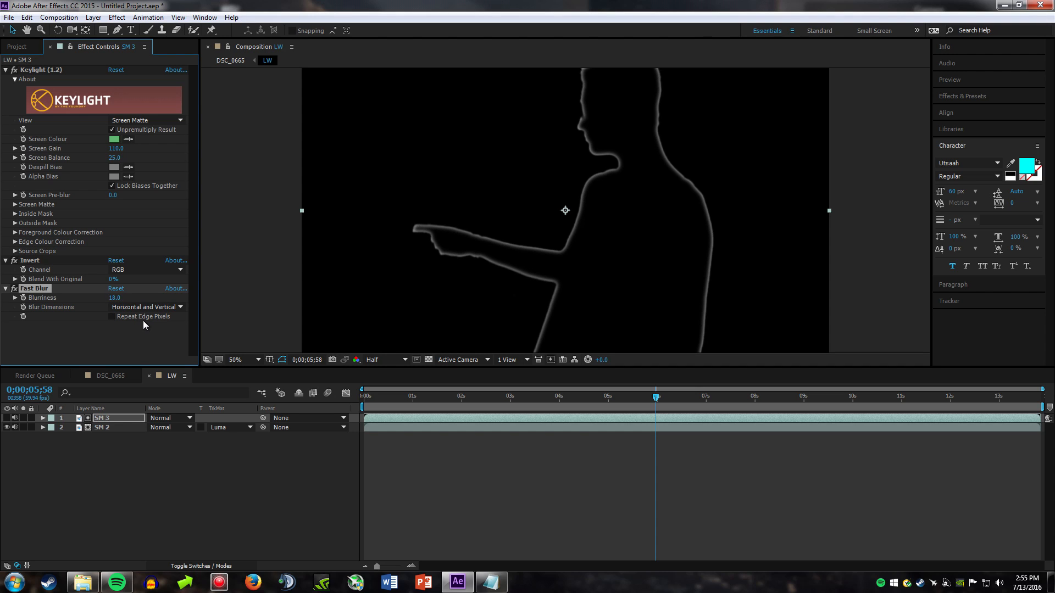
{"action": "left_click", "coordinate": [113, 490]}
Step: In DSC_0665, duplicate the forest image layer directly beneath LW and set the copy's track matte to Luma Matte, using LW
{"action": "left_click", "coordinate": [107, 375]}
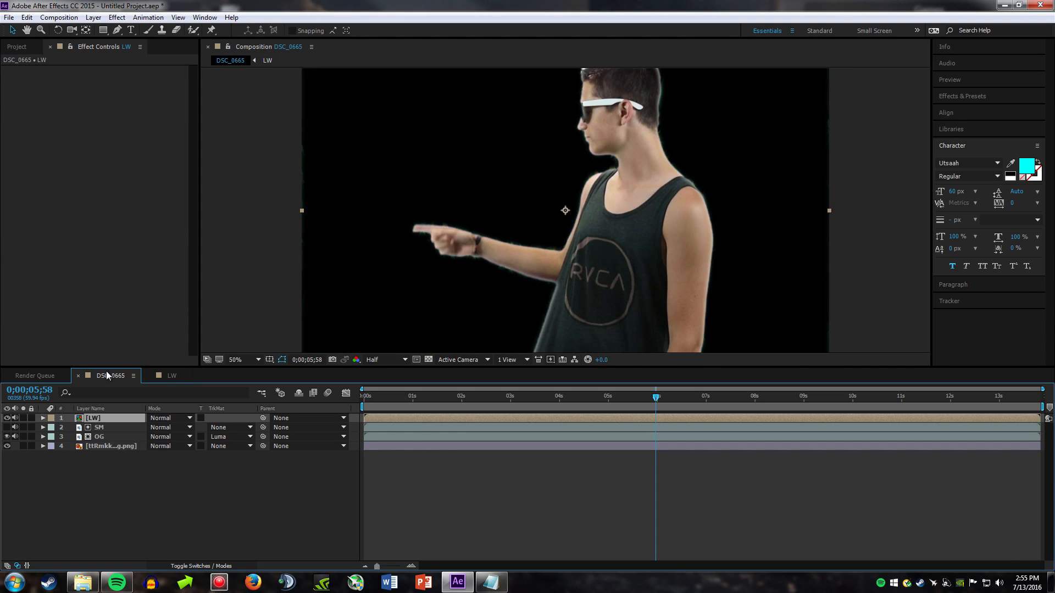
{"action": "left_click", "coordinate": [102, 446]}
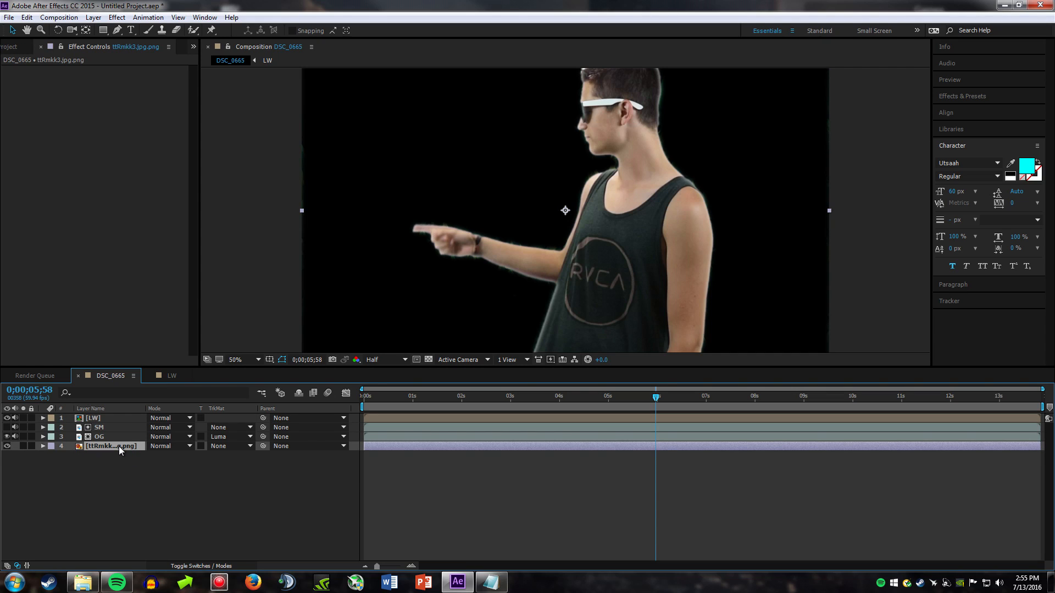
{"action": "key", "text": "ctrl+d"}
{"action": "left_click_drag", "start_coordinate": [113, 455], "coordinate": [108, 421]}
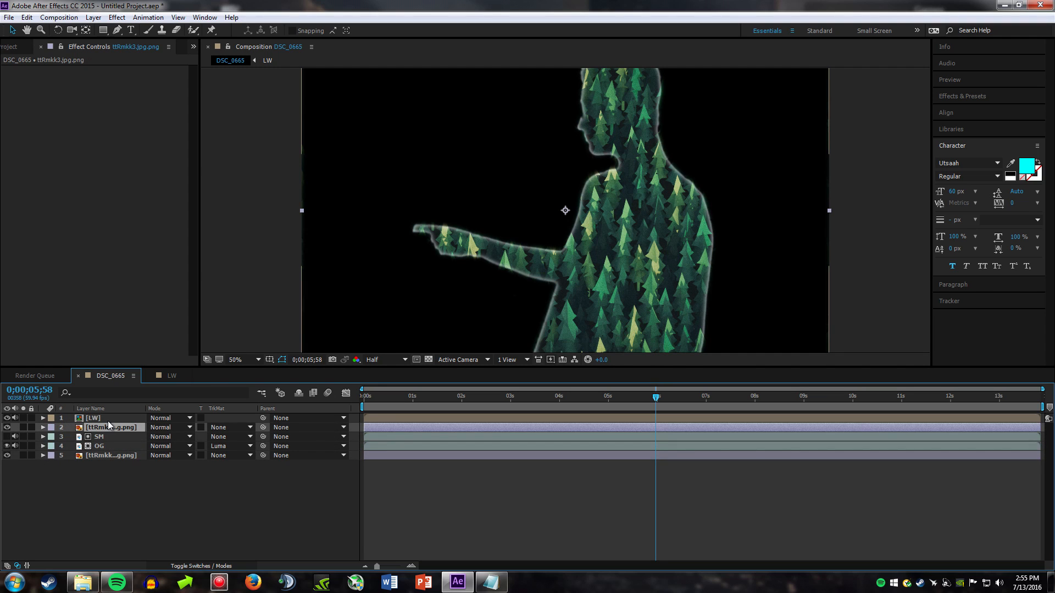
{"action": "left_click", "coordinate": [235, 427]}
{"action": "left_click", "coordinate": [254, 479]}
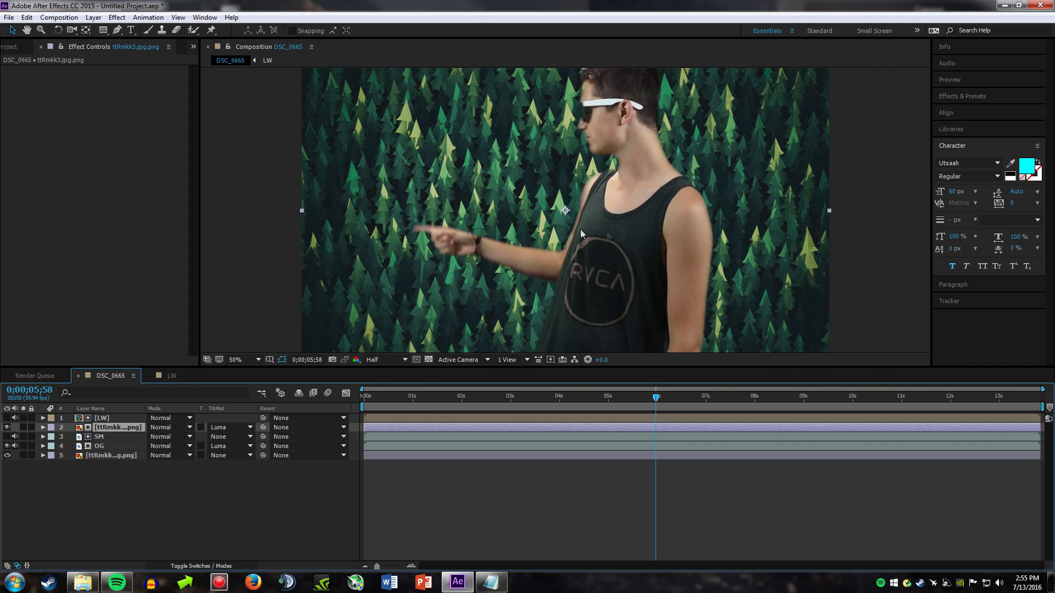
Step: Inspect the LW edge matte at the first frame, and play back the DSC_0665 composite near the start and from about 0;00;06;52
{"action": "left_click_drag", "start_coordinate": [657, 400], "coordinate": [283, 409]}
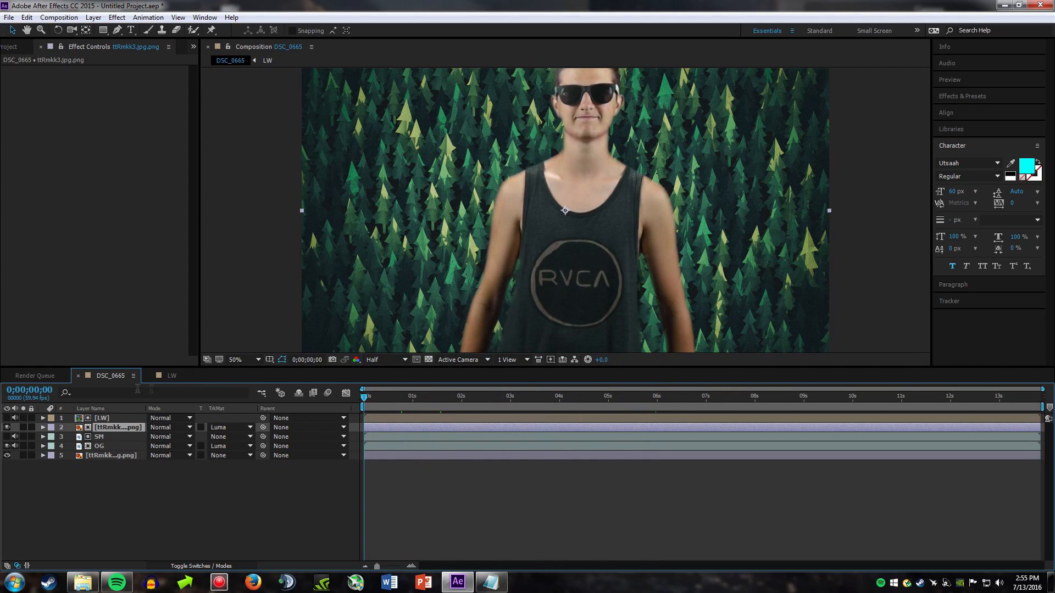
{"action": "left_click", "coordinate": [168, 375]}
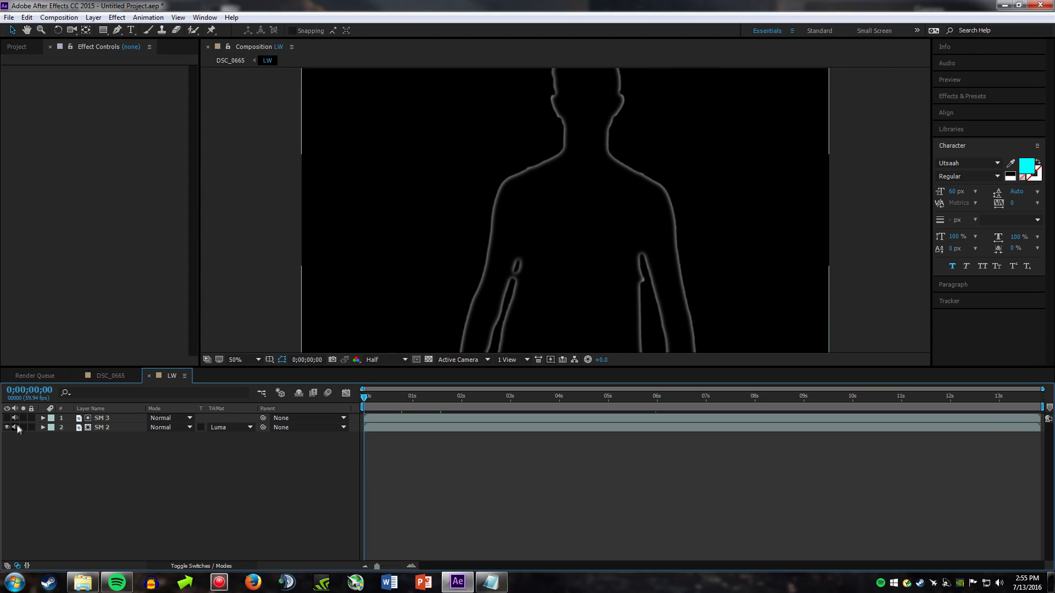
{"action": "left_click", "coordinate": [110, 376]}
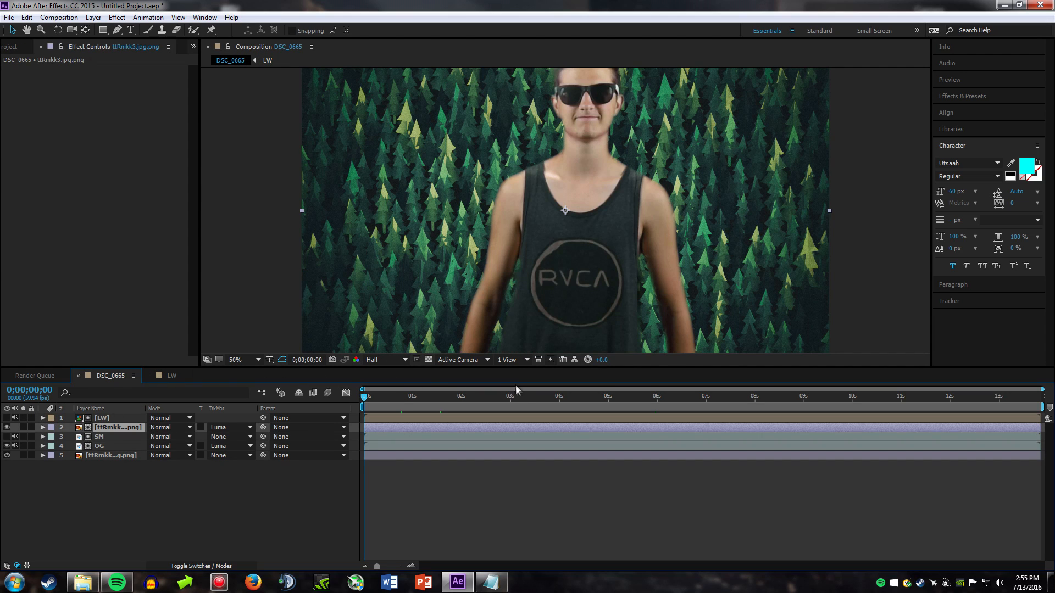
{"action": "key", "text": "space"}
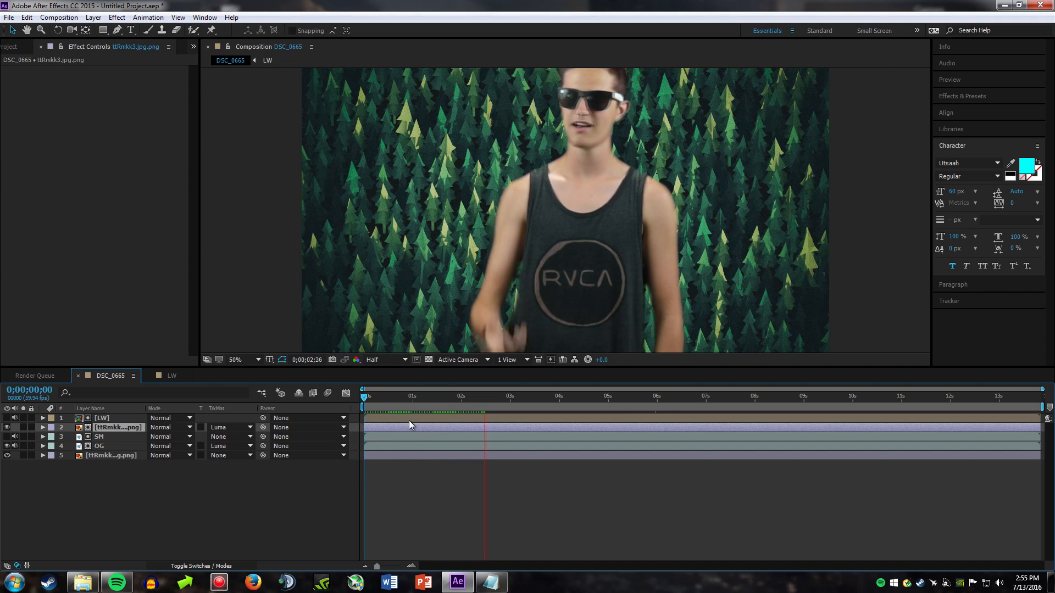
{"action": "left_click", "coordinate": [382, 396]}
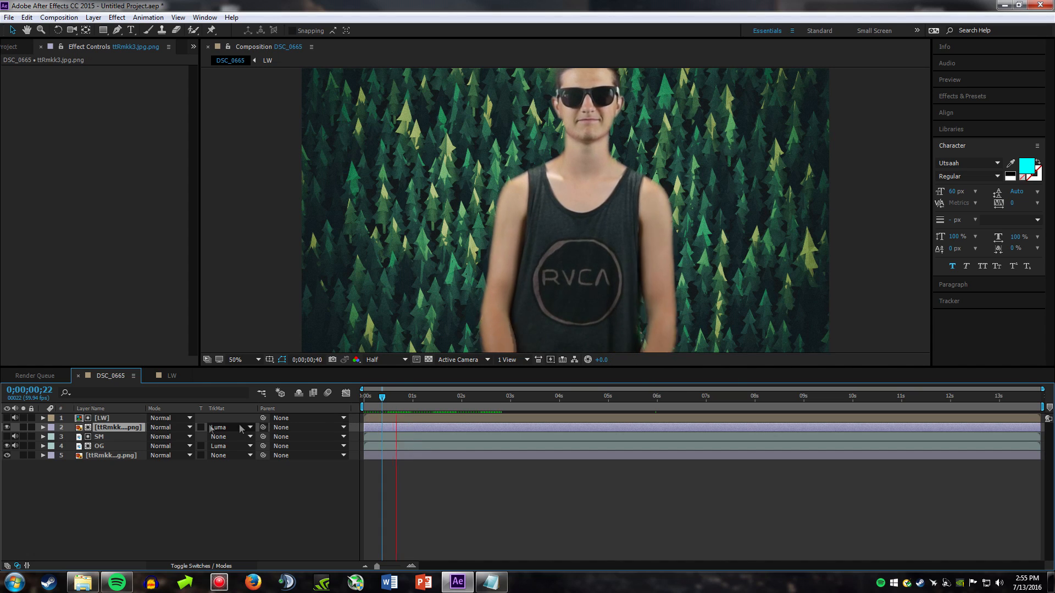
{"action": "key", "text": "space"}
{"action": "left_click_drag", "start_coordinate": [411, 398], "coordinate": [700, 403]}
{"action": "key", "text": "space"}
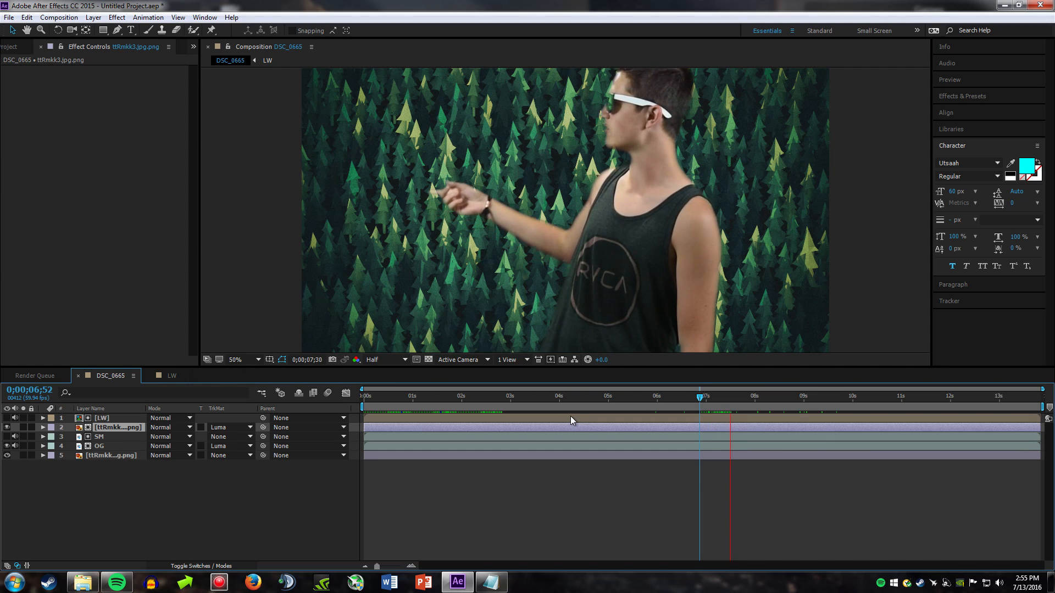
{"action": "key", "text": "space"}
{"action": "left_click_drag", "start_coordinate": [721, 404], "coordinate": [698, 400]}
{"action": "key", "text": "space"}
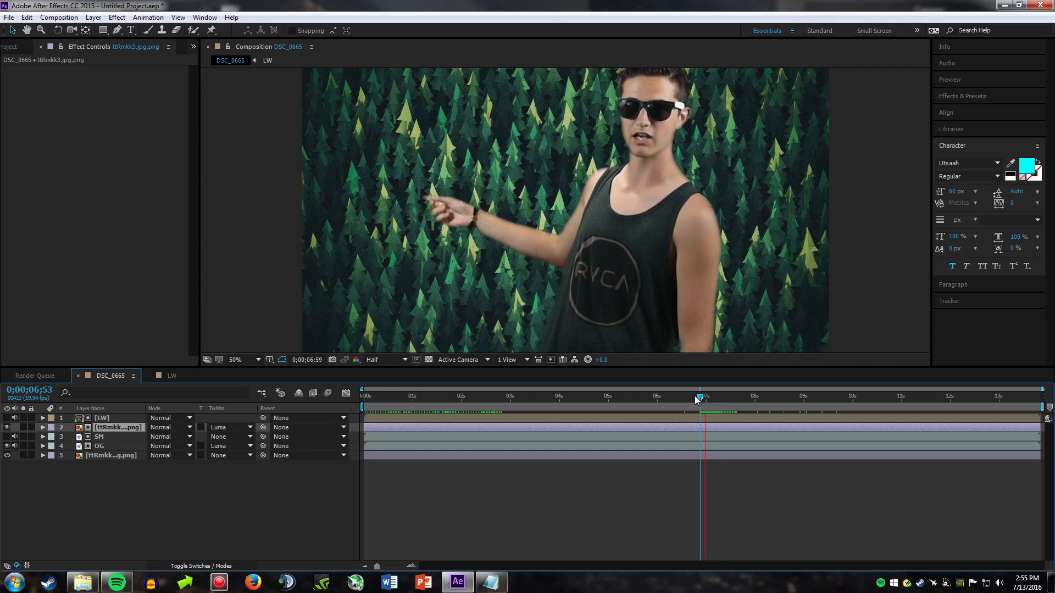
{"action": "key", "text": "space"}
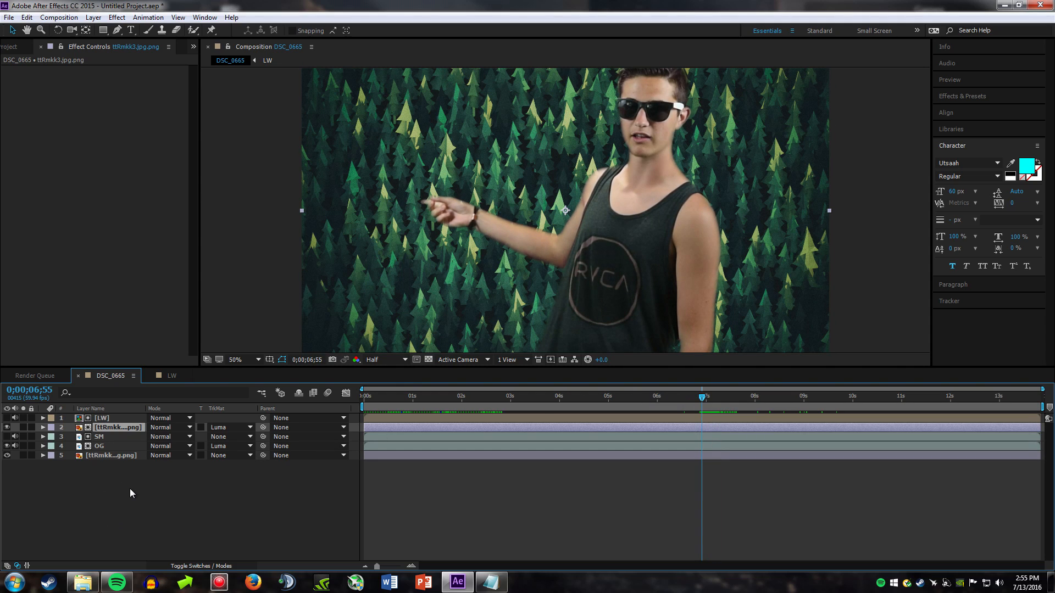